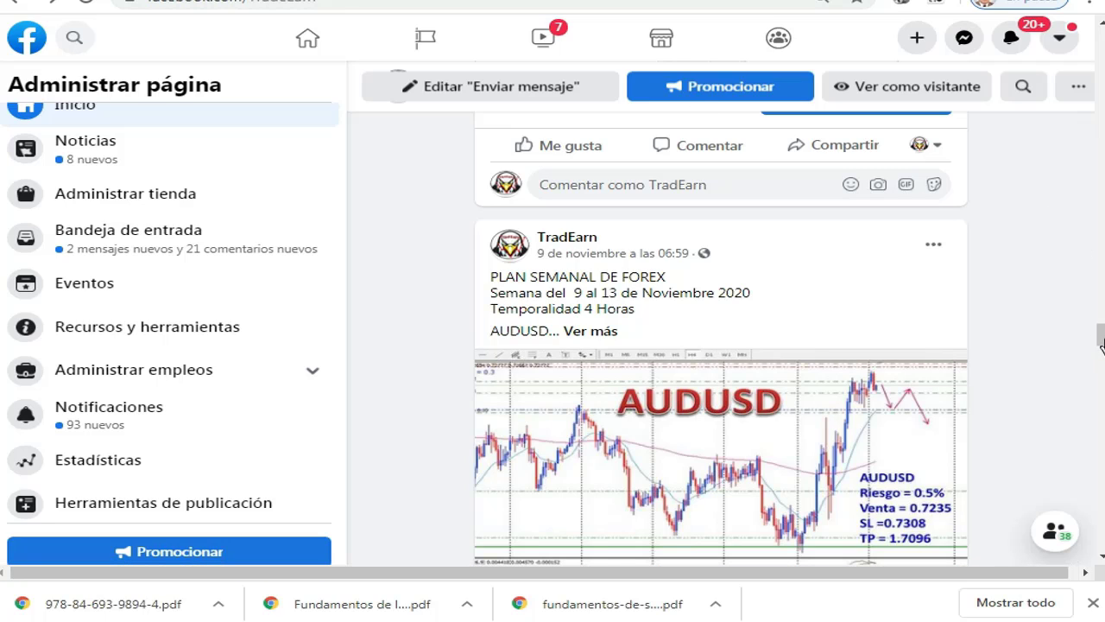
Review the TradEarn page's information, photos, pinned trading-system post and recent forex signal posts, ending at the latest EURCAD sell signal.
scroll(926, 274, up, 3)
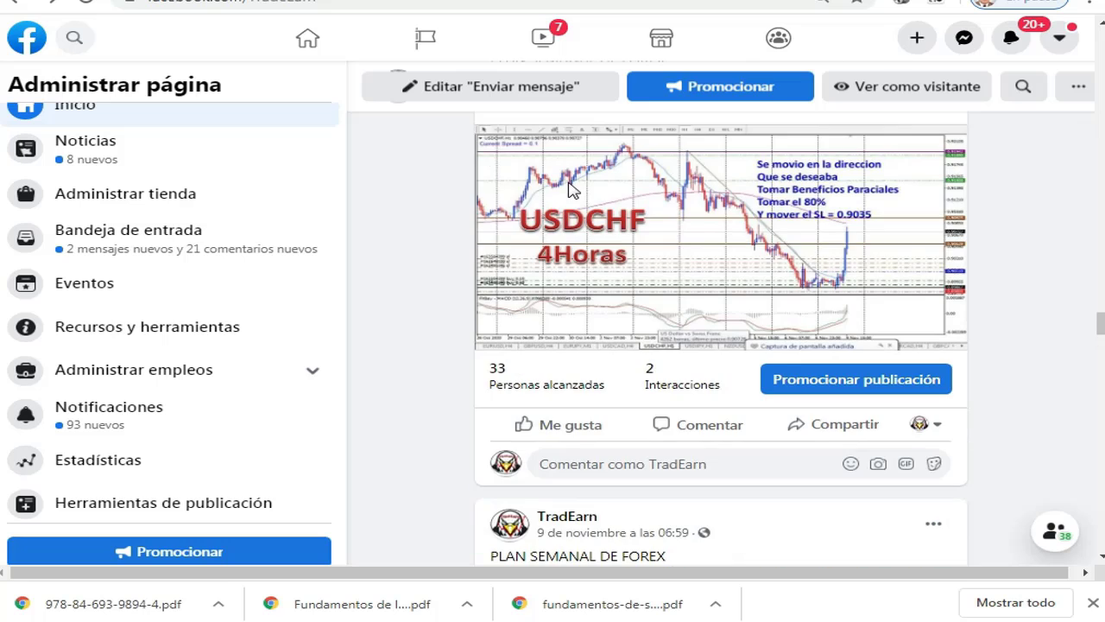
scroll(907, 269, up, 10)
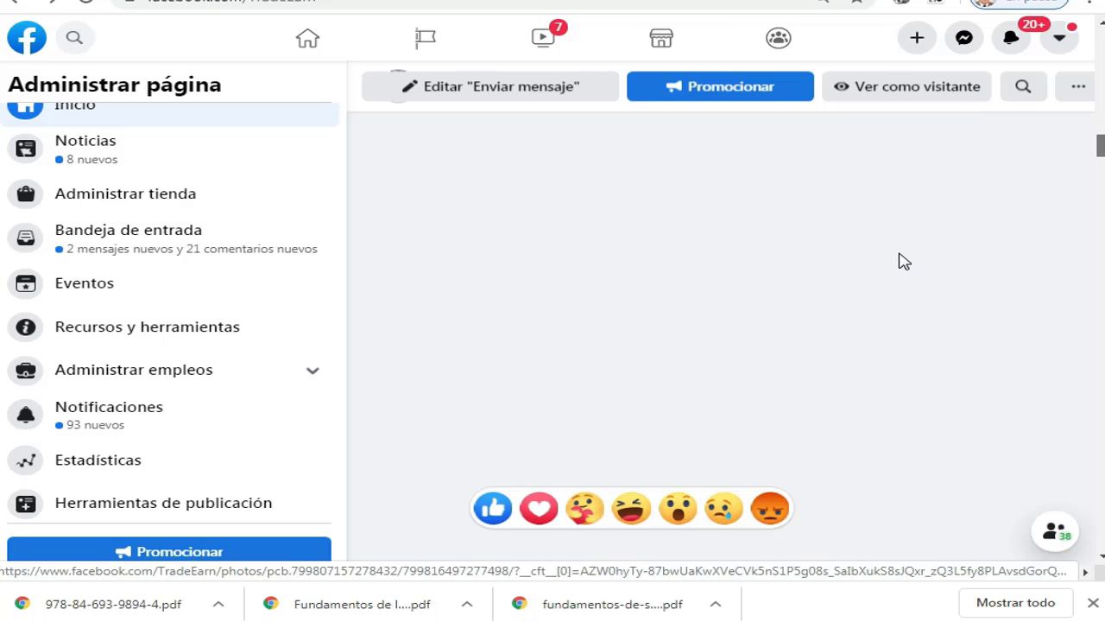
scroll(905, 263, up, 4)
scroll(903, 262, up, 6)
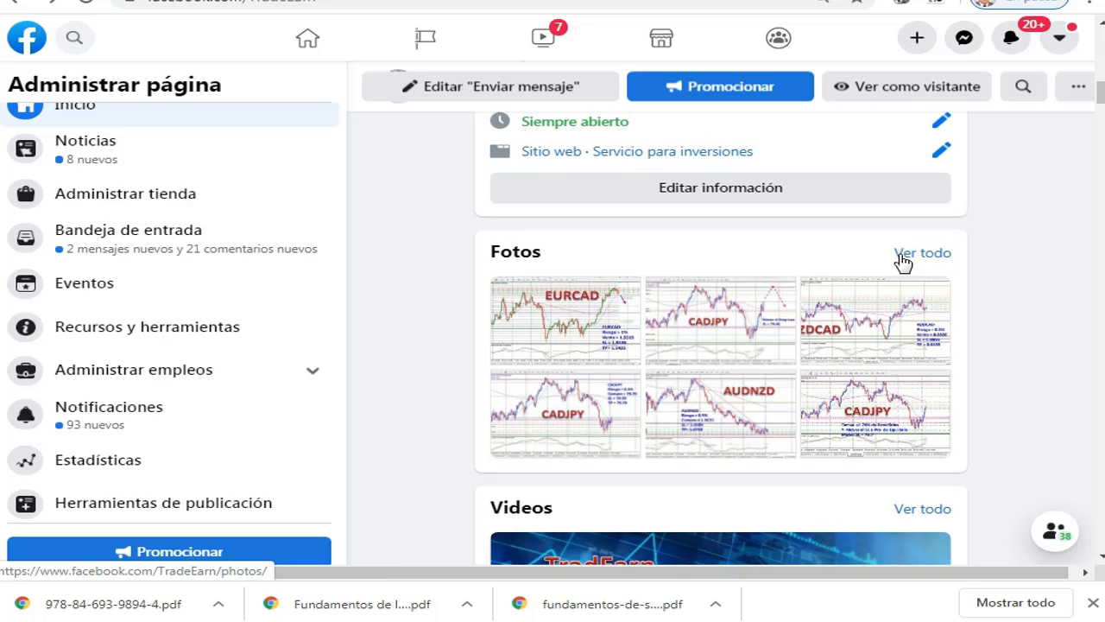
scroll(863, 250, up, 5)
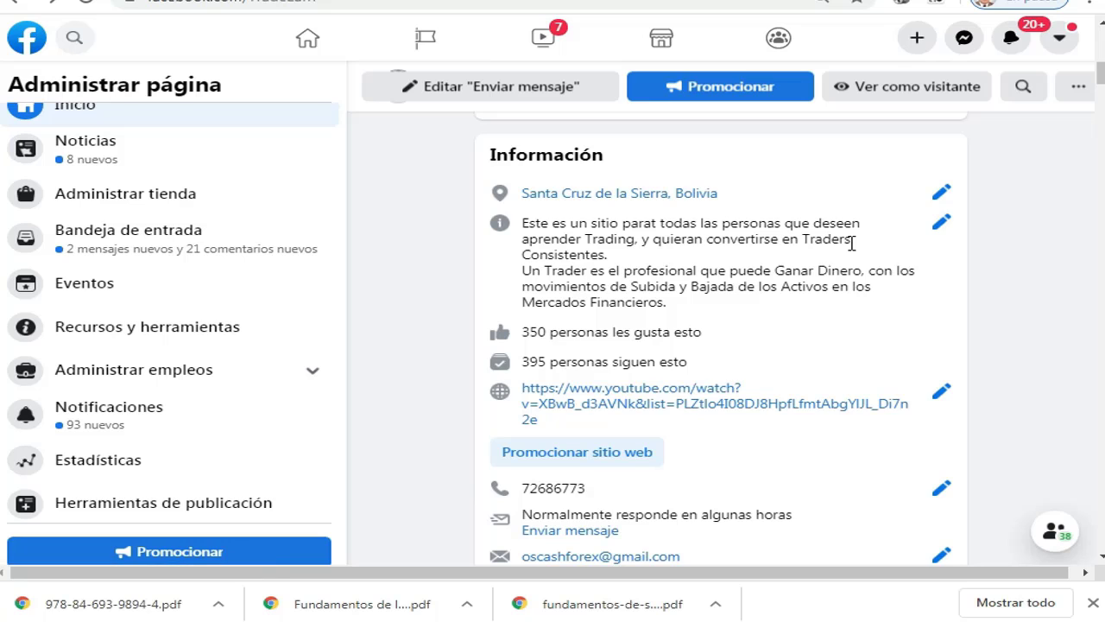
scroll(851, 251, down, 3)
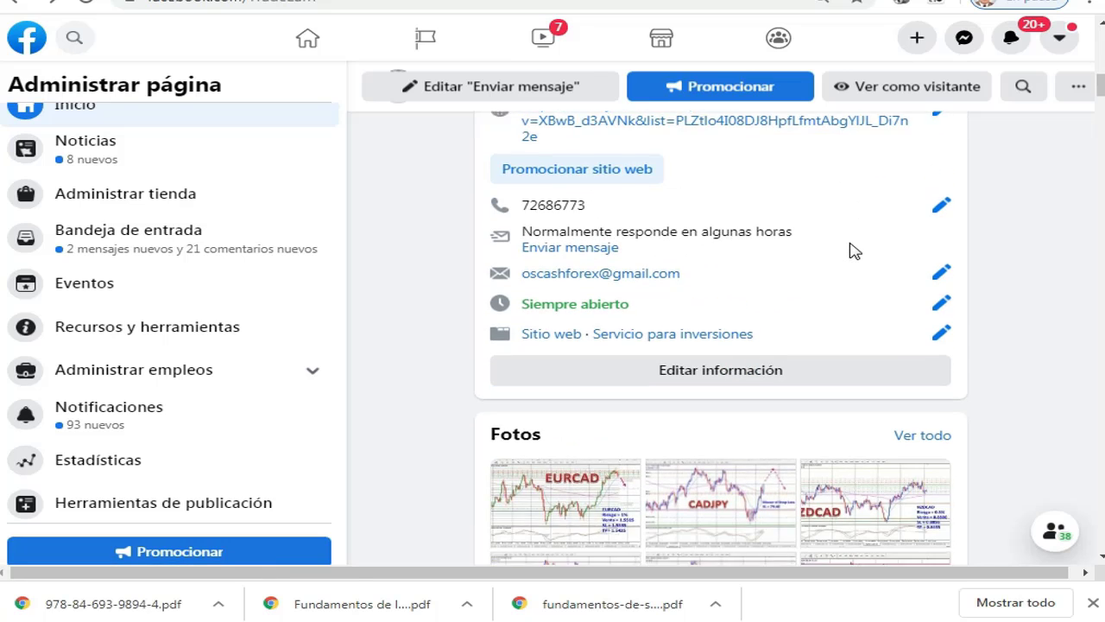
scroll(851, 250, down, 10)
scroll(853, 252, down, 8)
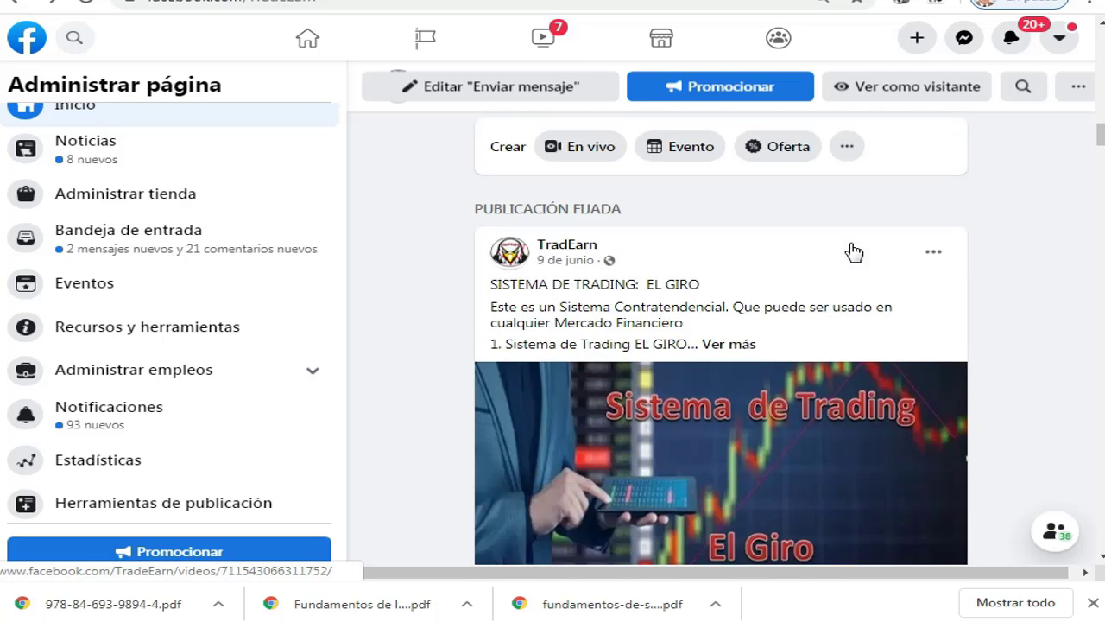
scroll(853, 251, down, 2)
scroll(854, 251, down, 3)
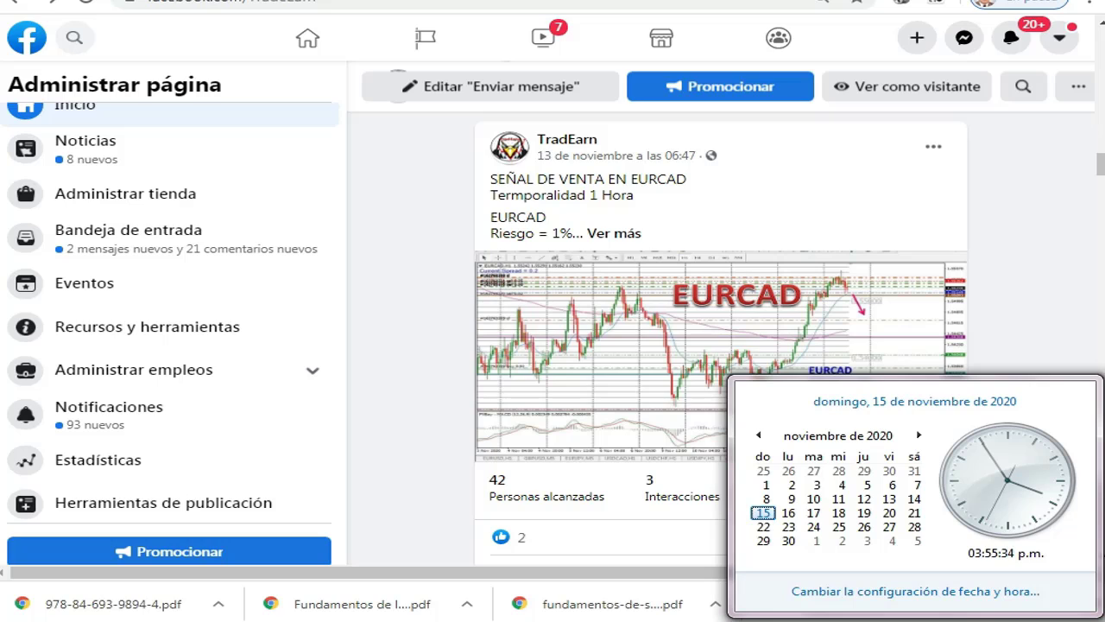
Check the coming trading week in the system calendar, from Monday 16 to Friday 20 November 2020, and close the calendar.
click(789, 514)
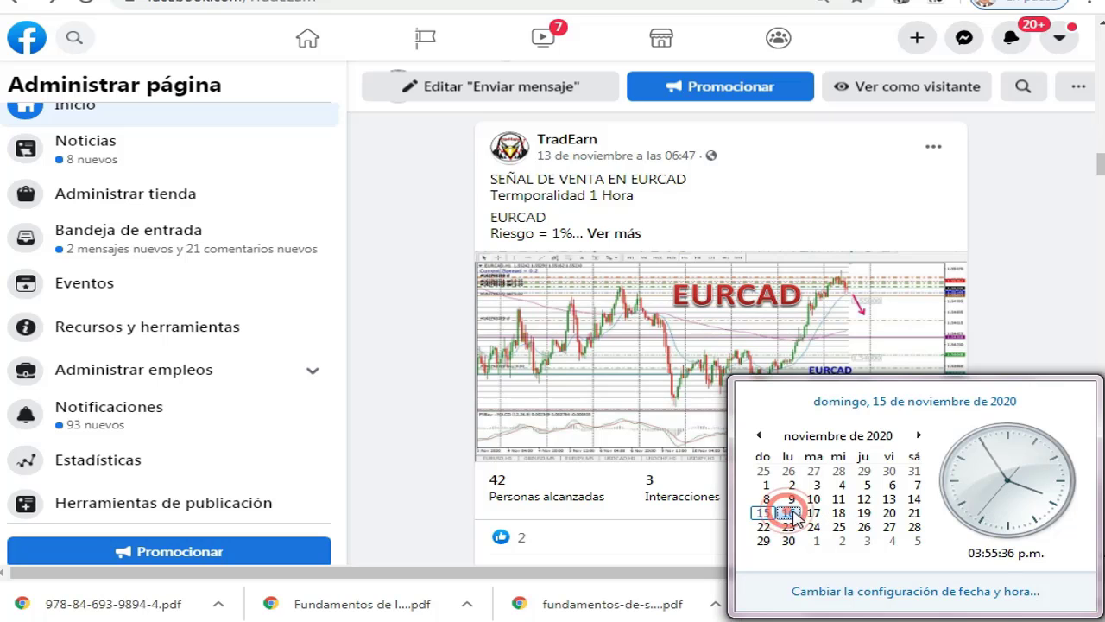
click(891, 514)
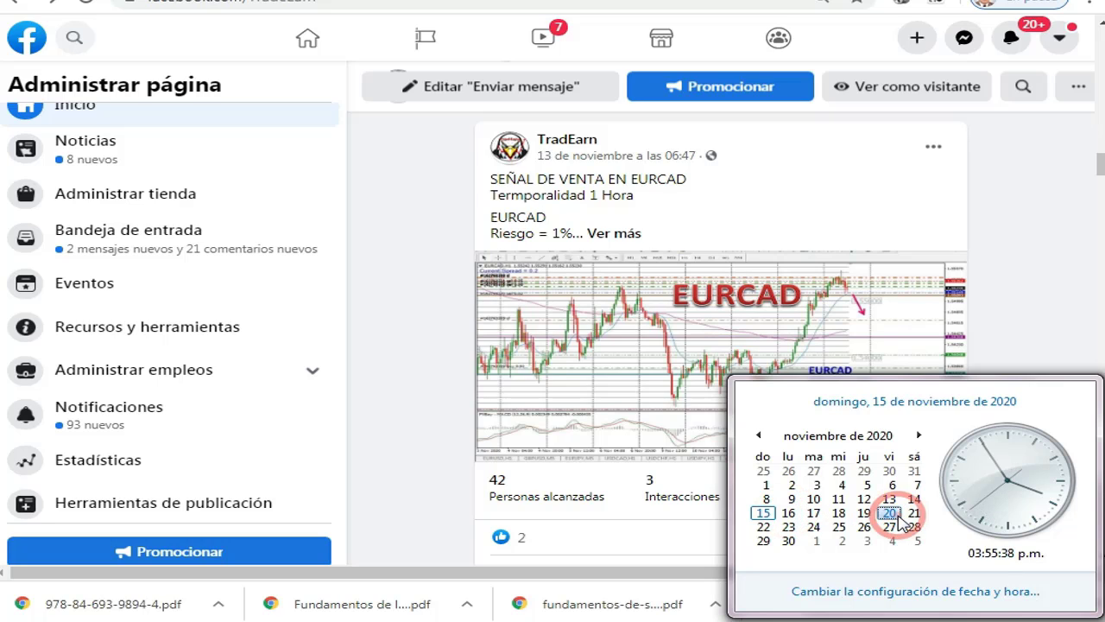
click(1072, 254)
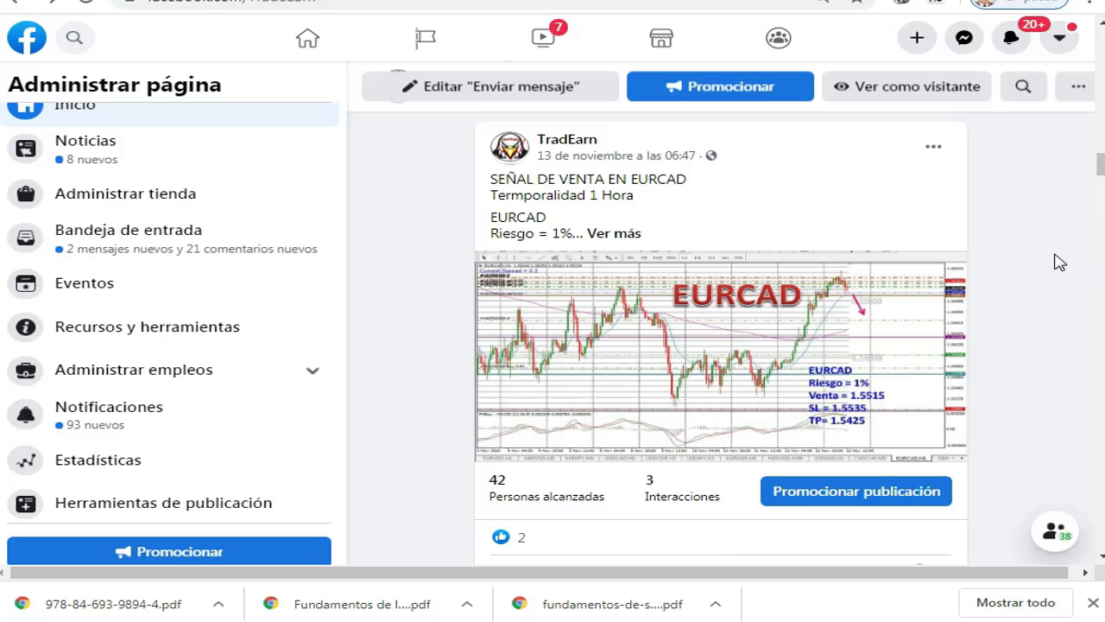
Open the AUDUSD 4 Horas chart photo from the updated weekly forex plan posted on 10 November.
drag(1101, 171, 1101, 216)
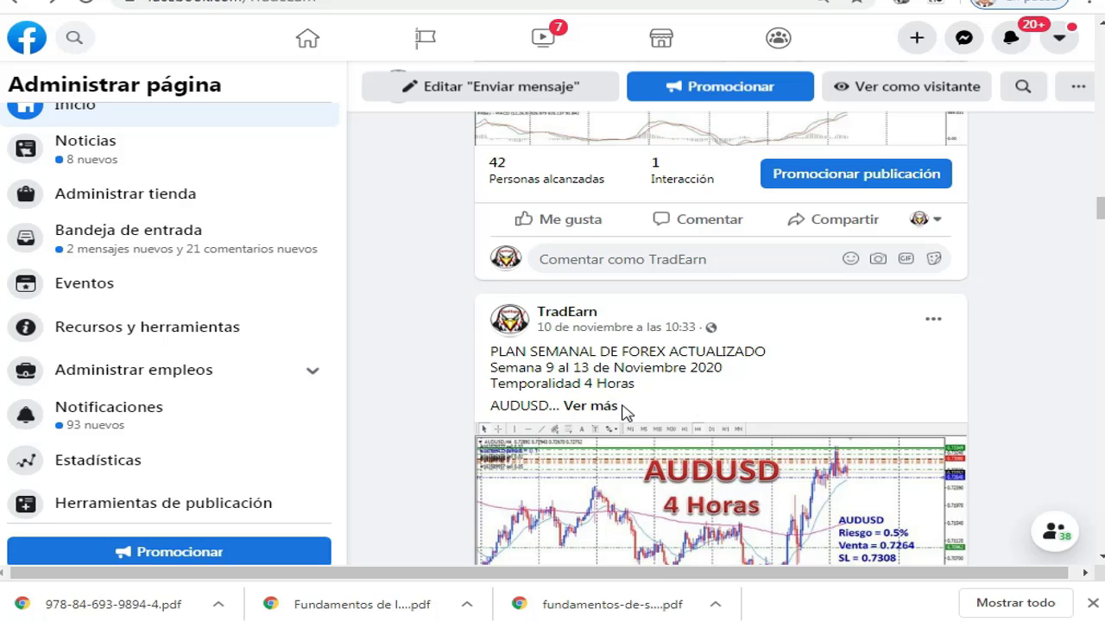
scroll(721, 415, down, 2)
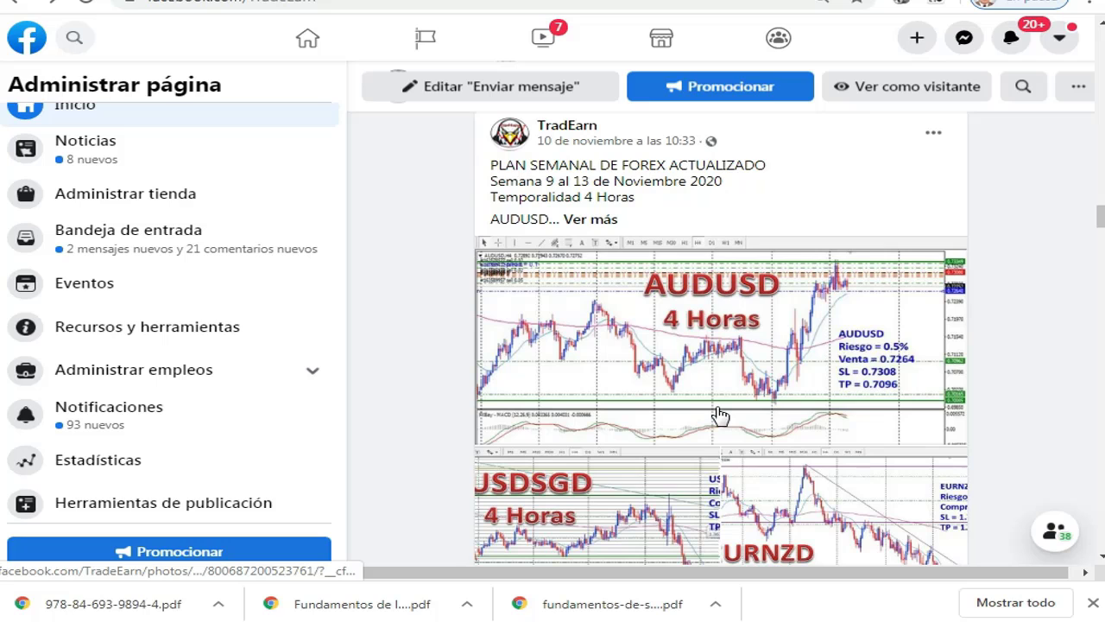
click(729, 370)
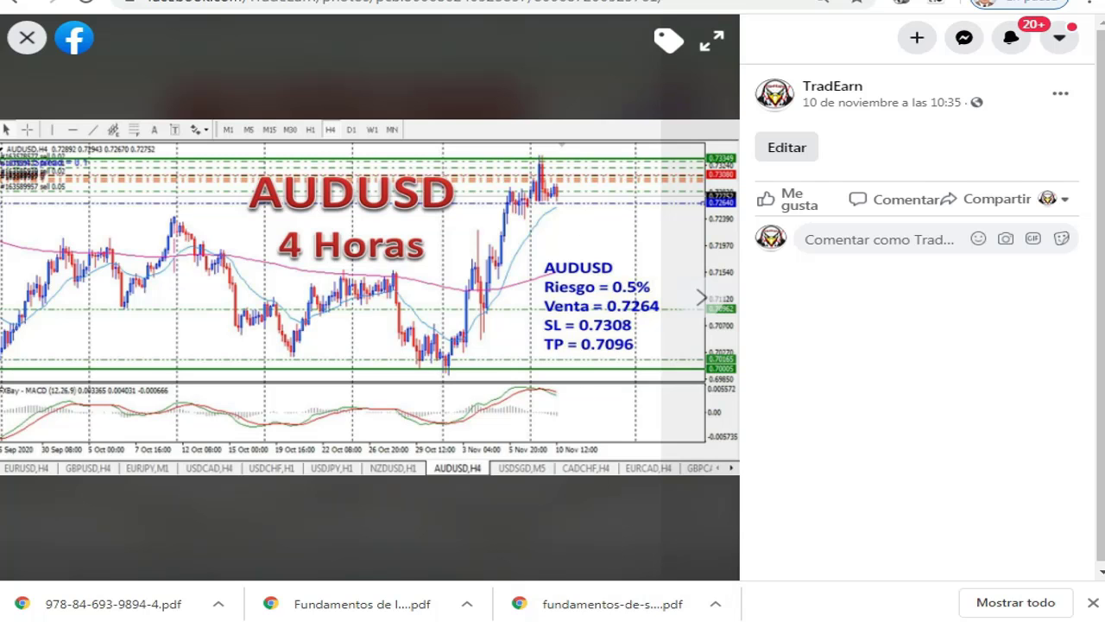
Switch to MetaTrader's AUDUSD H4 chart and bring the newest candles into view.
key(alt+Tab)
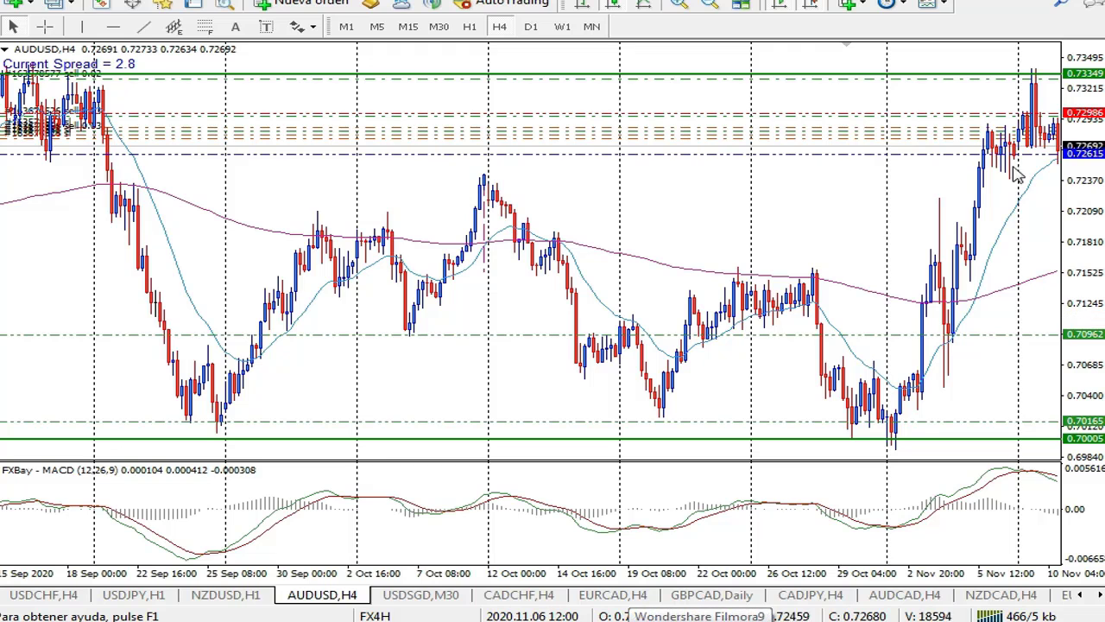
scroll(1040, 176, down, 3)
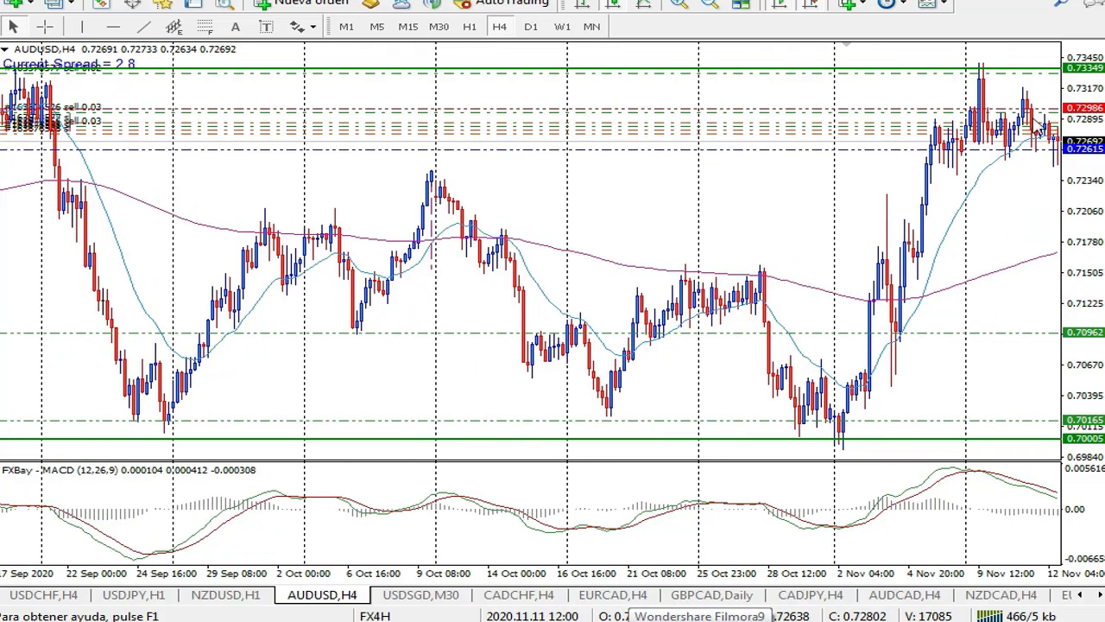
scroll(987, 210, down, 1)
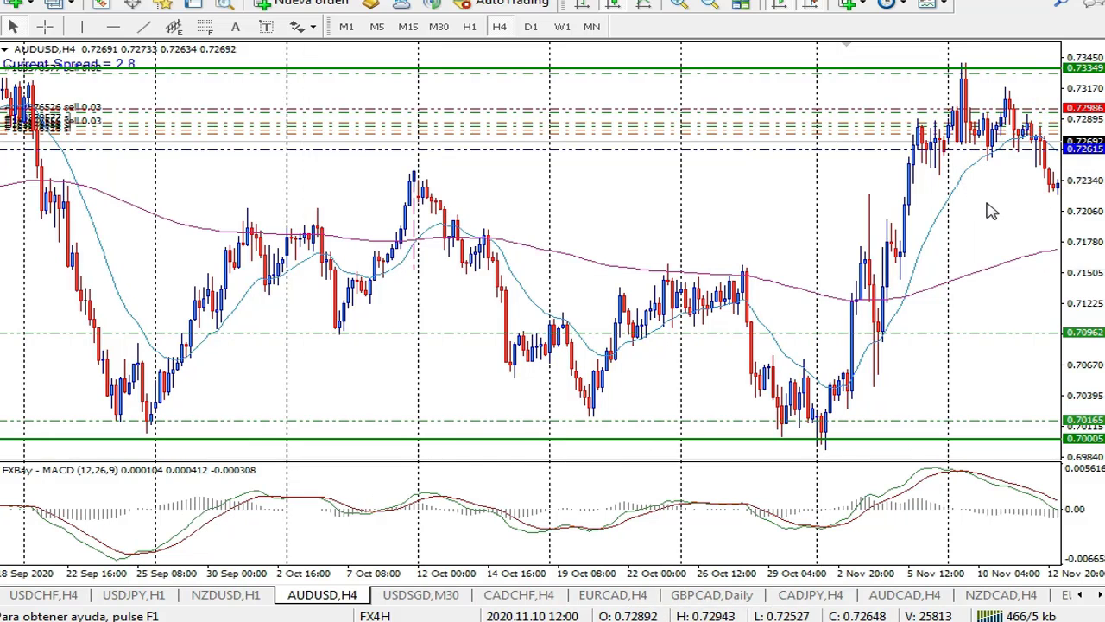
scroll(1006, 199, down, 4)
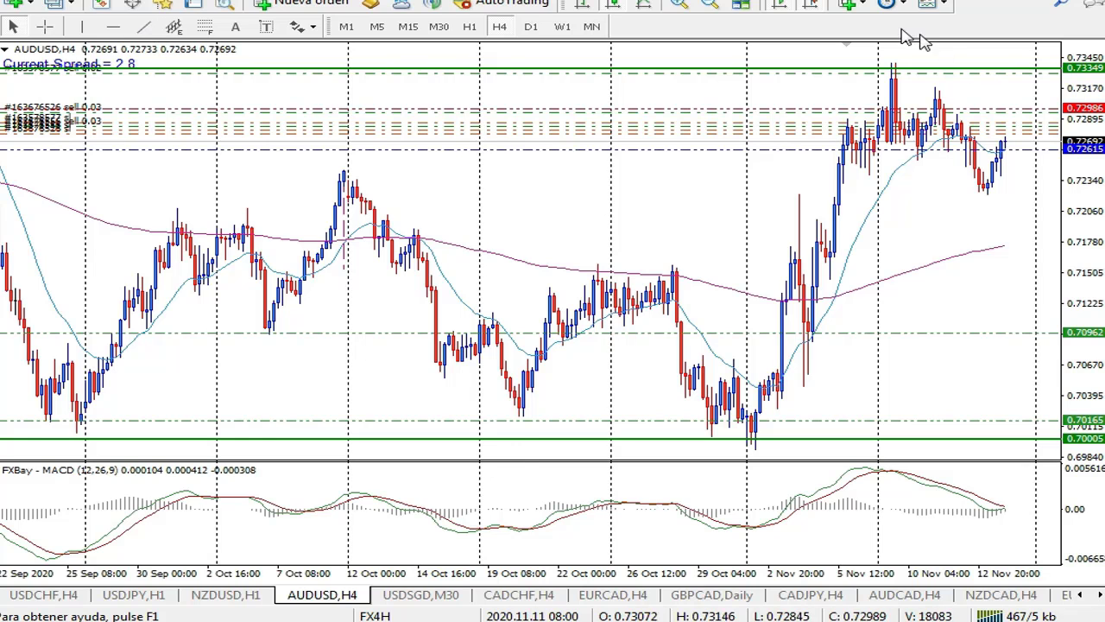
Enable the chart shift on AUDUSD H4 and draw a falling trendline from just under 0.72615 beside the last candle to just below 0.70962.
click(812, 4)
click(812, 4)
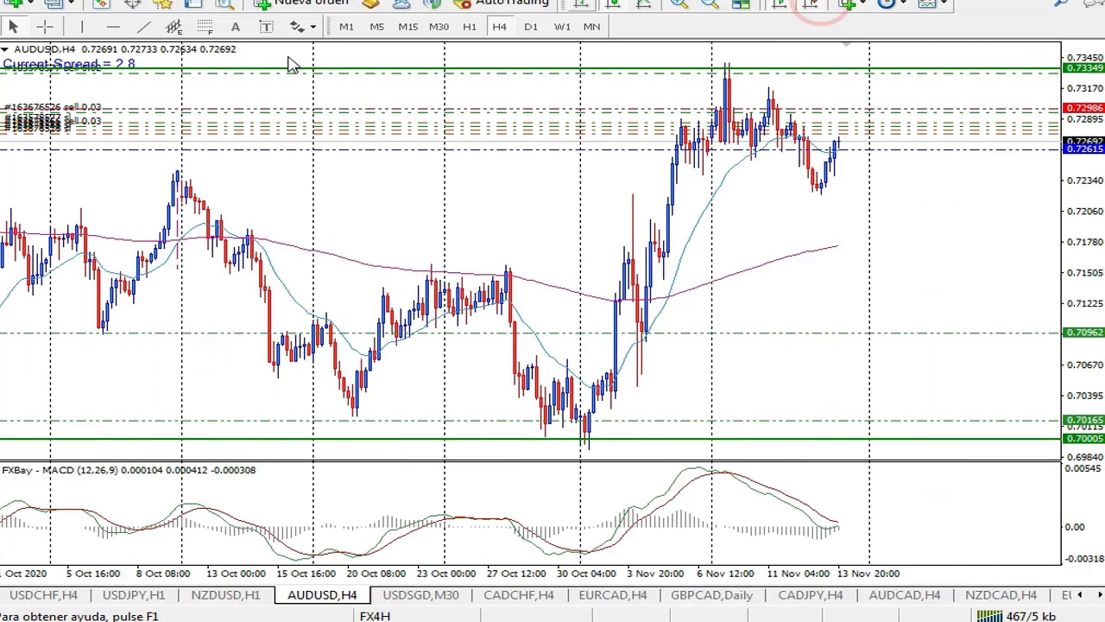
click(143, 27)
drag(852, 161, 913, 346)
right_click(961, 298)
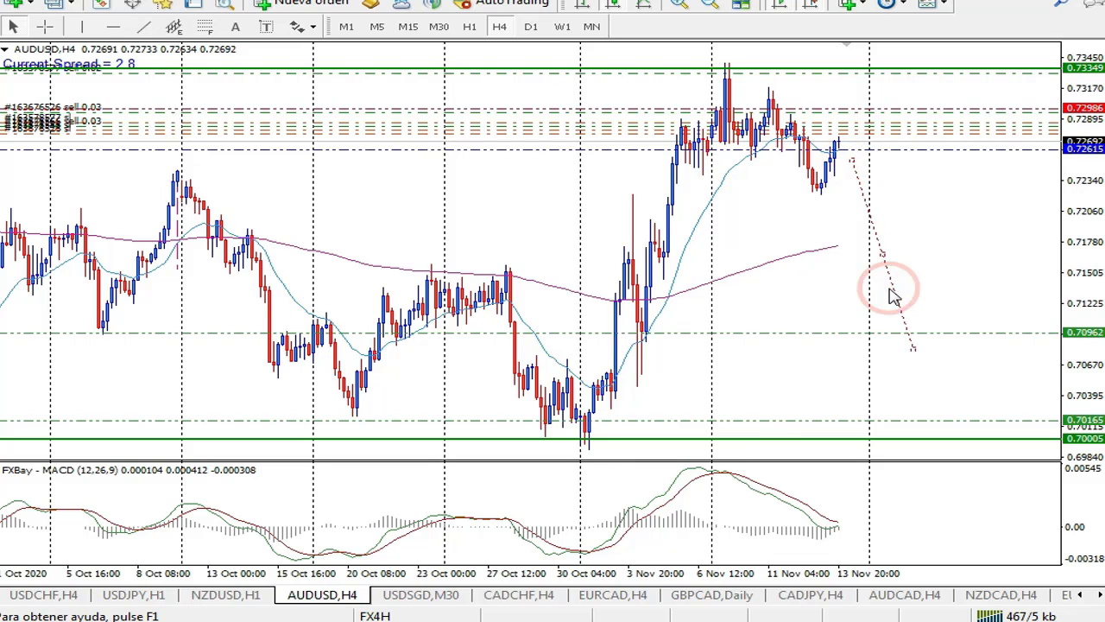
click(869, 257)
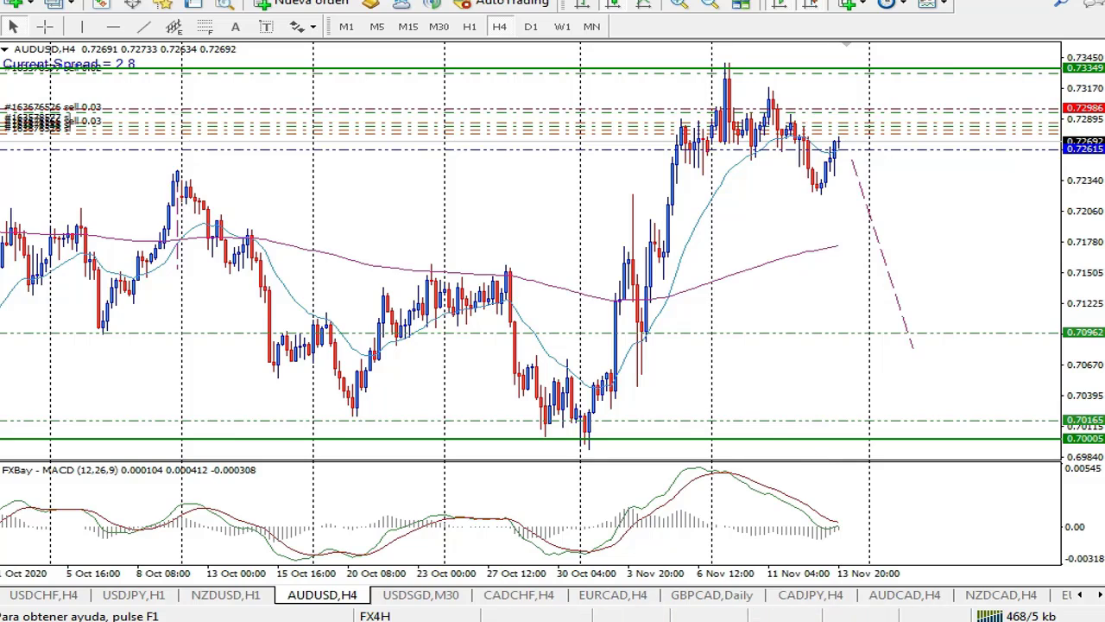
key(alt+Tab)
key(alt+Tab)
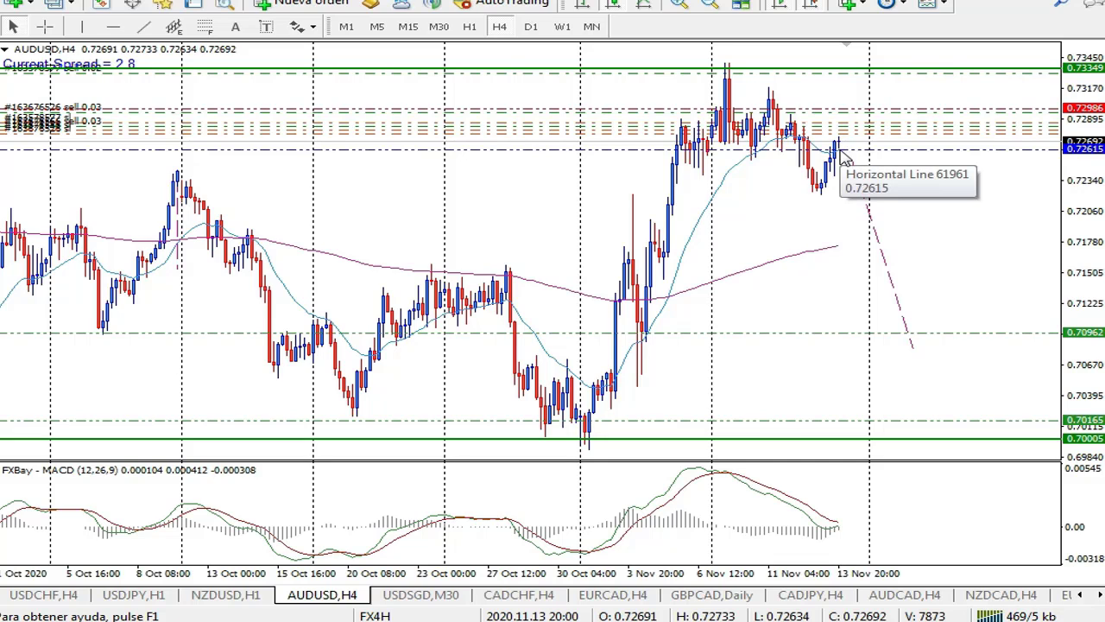
mouse_move(817, 609)
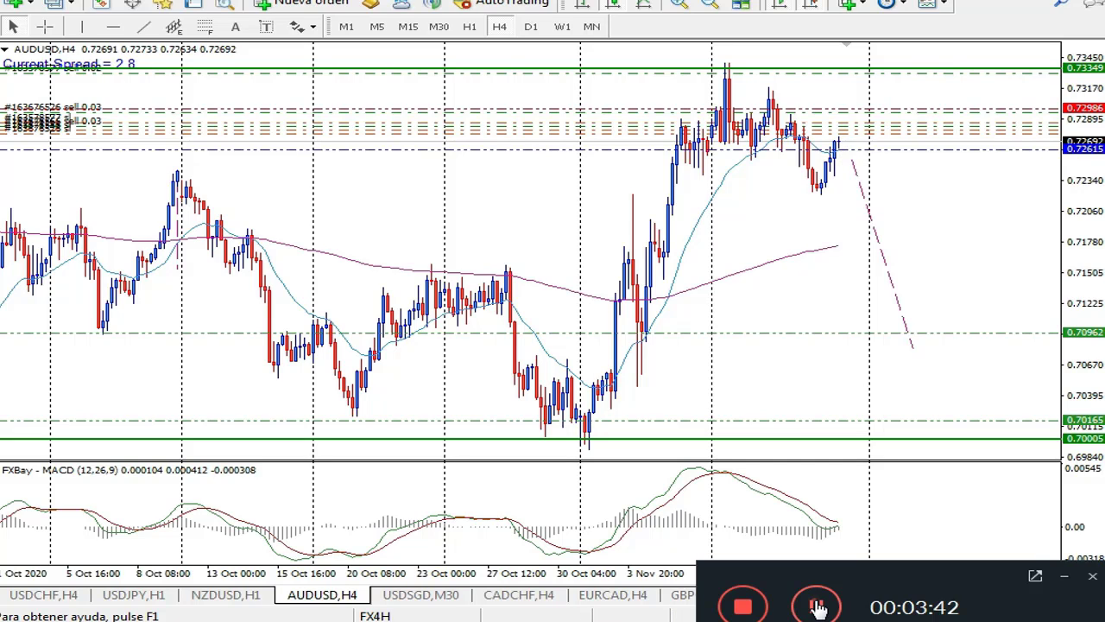
click(818, 609)
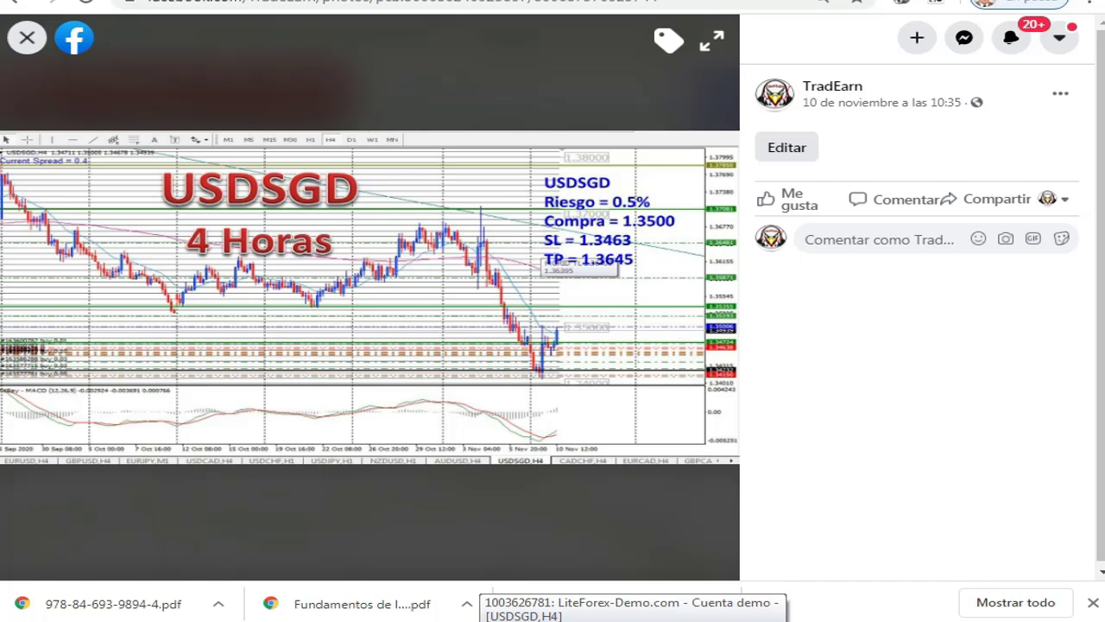
Switch from the USDSGD plan photo to MetaTrader's USDSGD H4 chart and bring the newest candles into view.
click(501, 618)
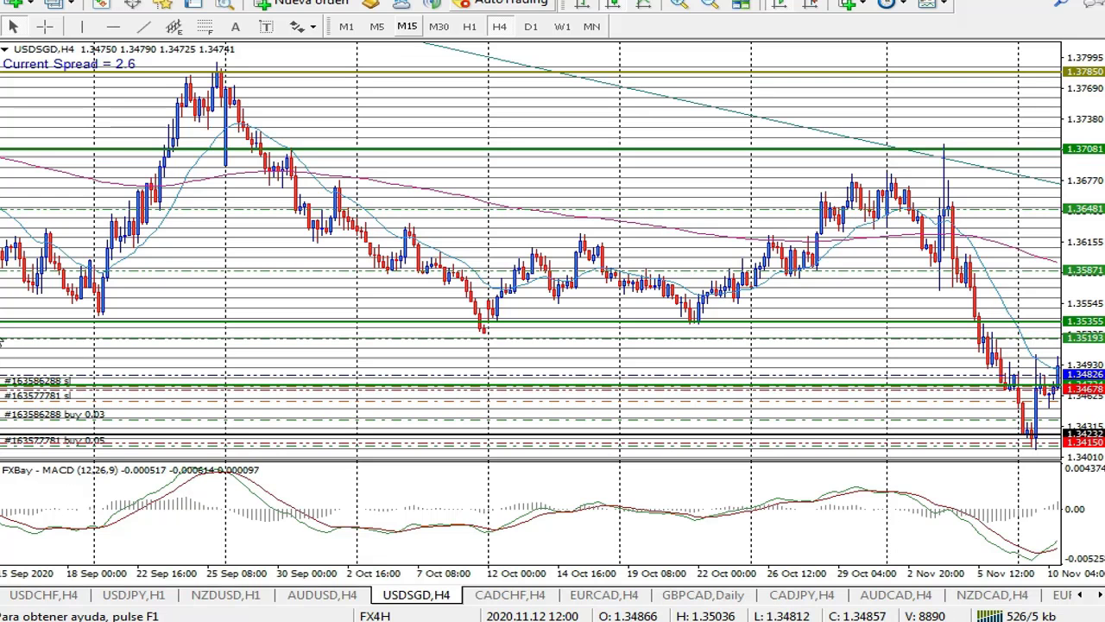
mouse_move(984, 248)
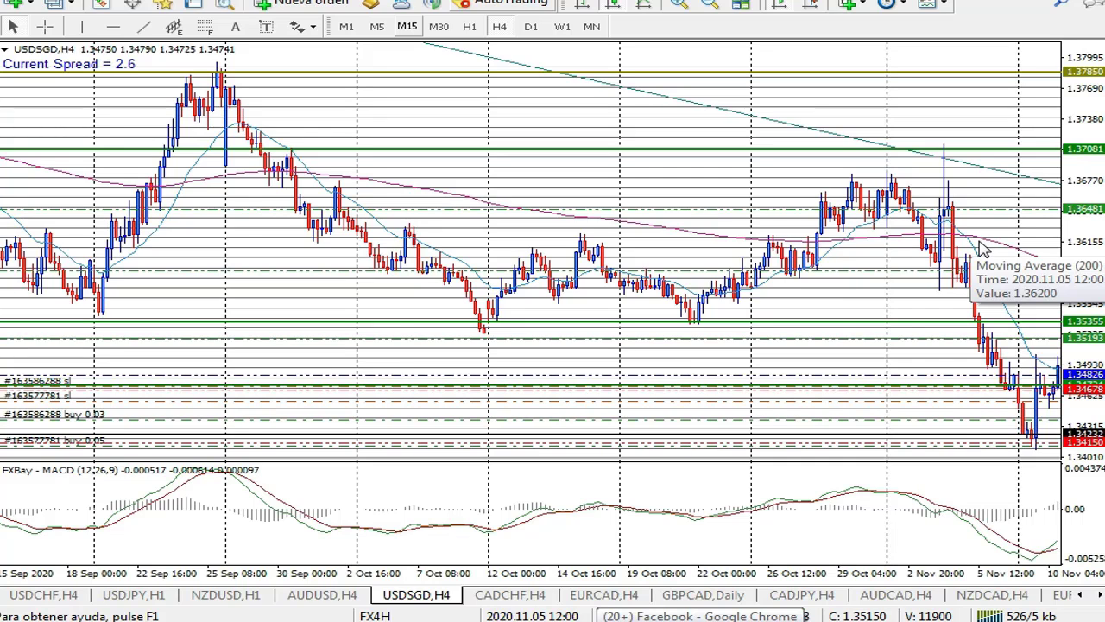
scroll(980, 249, down, 2)
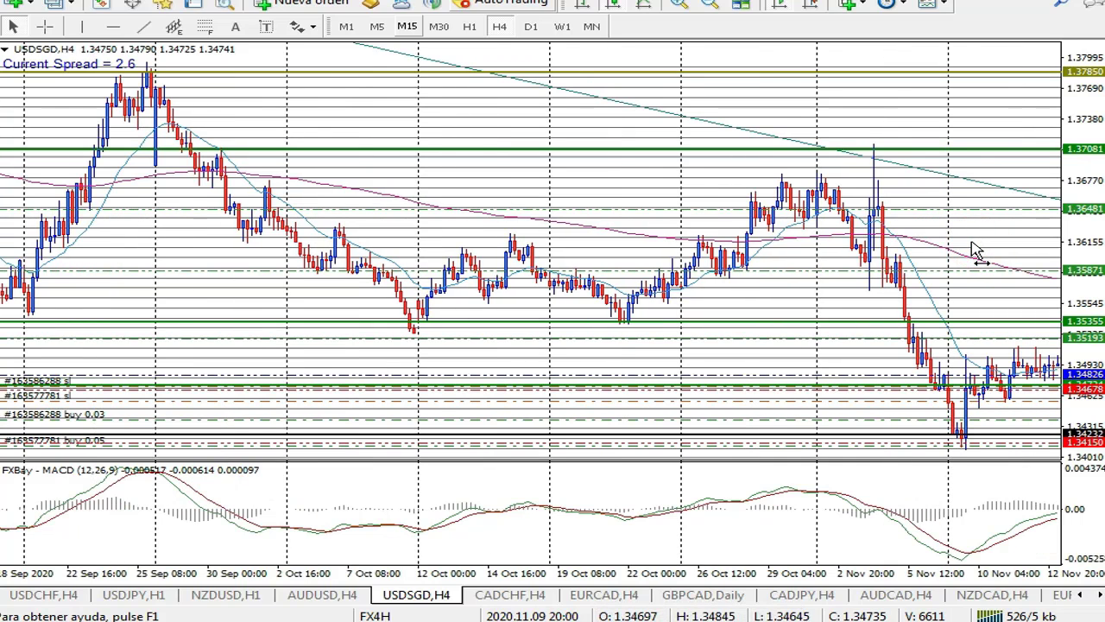
scroll(978, 250, down, 1)
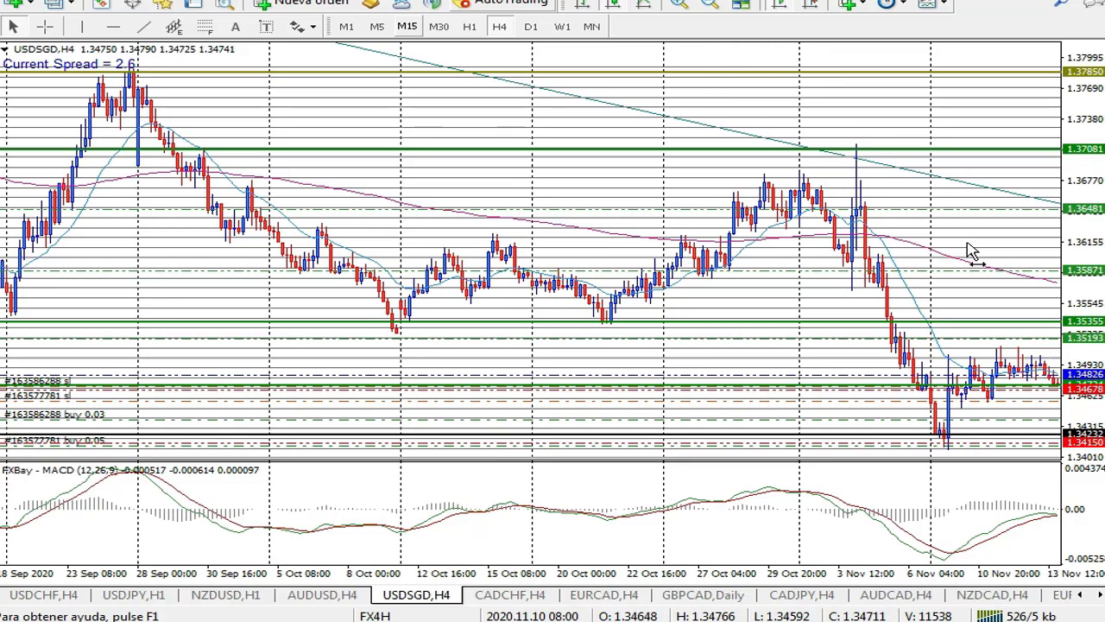
scroll(969, 252, down, 1)
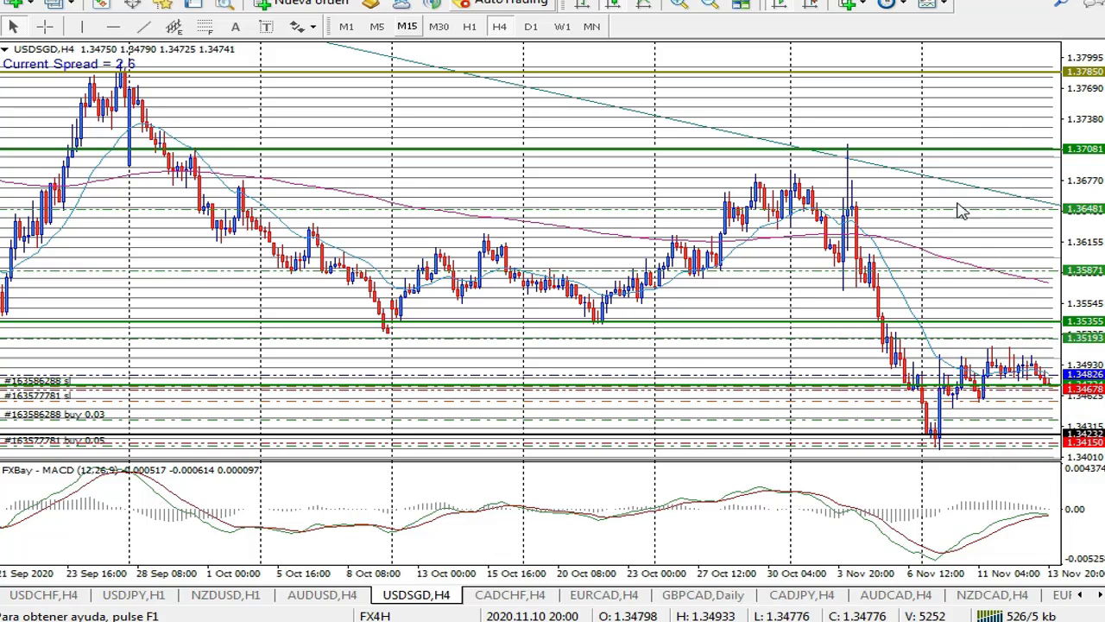
Enable the chart shift on USDSGD H4 and lower the red horizontal level below the last candle to 1.34603.
click(816, 5)
click(816, 6)
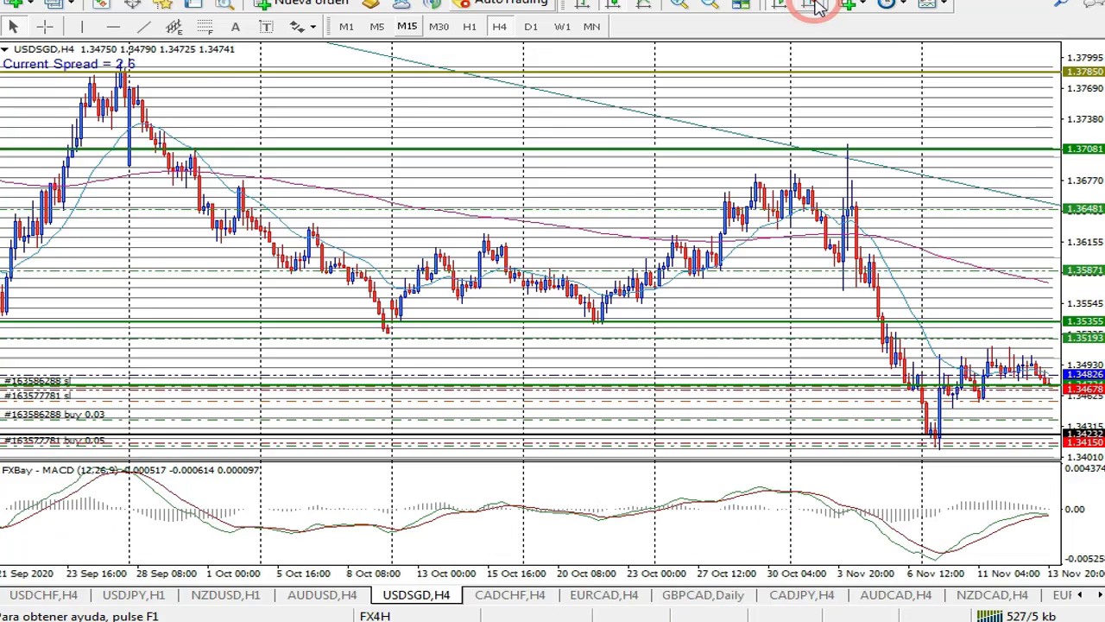
click(816, 5)
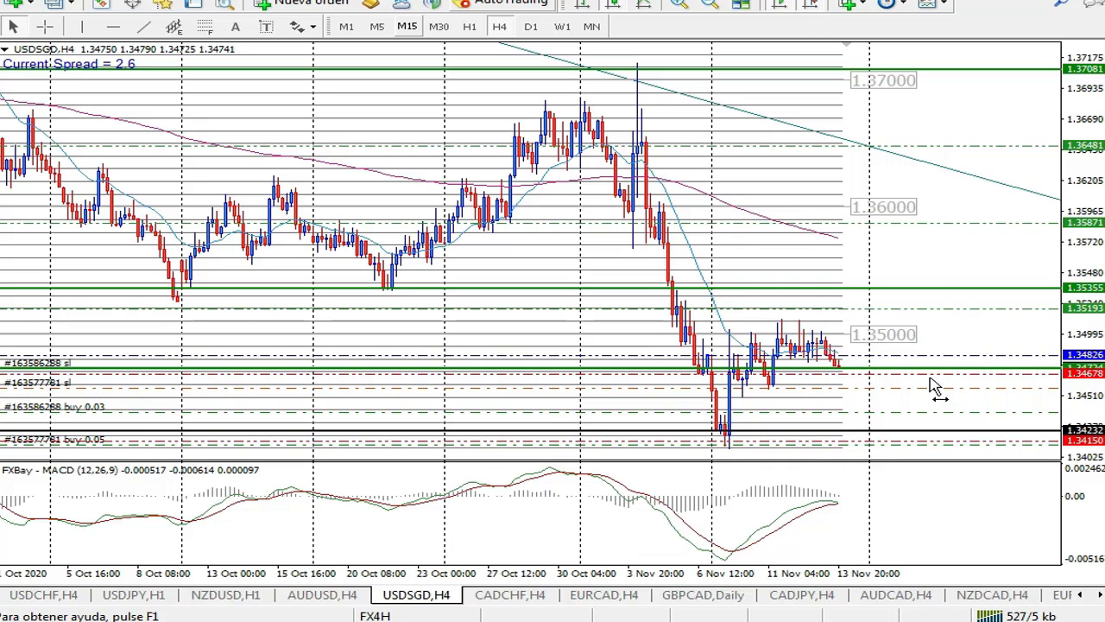
drag(930, 376, 914, 386)
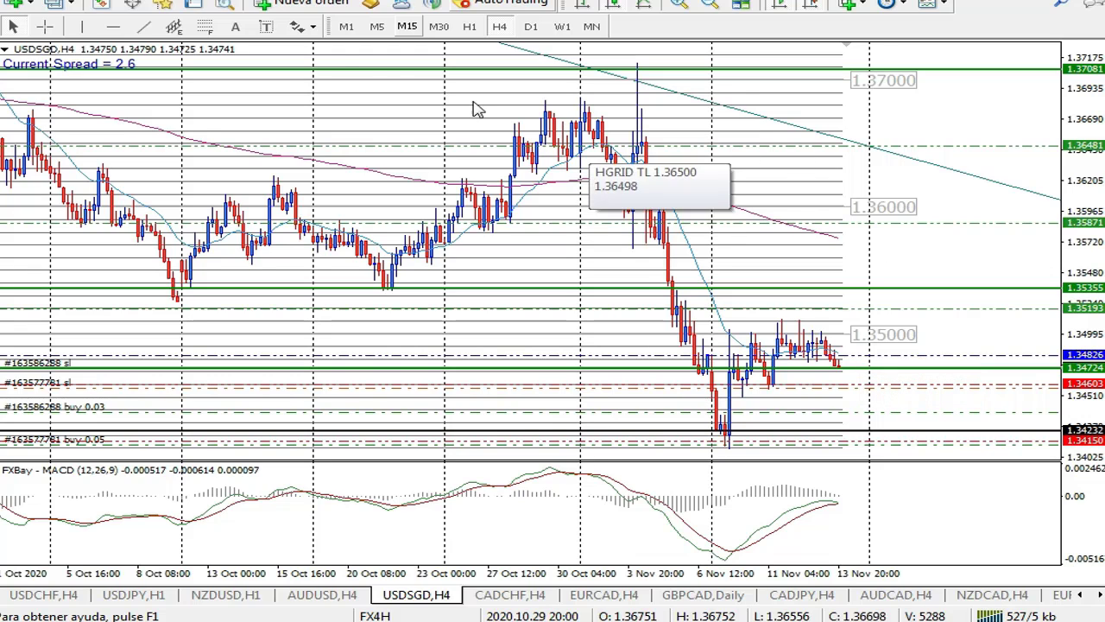
Draw a rising trendline from the 1.34826 level beside the last candle to just above 1.36000, and delete it.
click(143, 26)
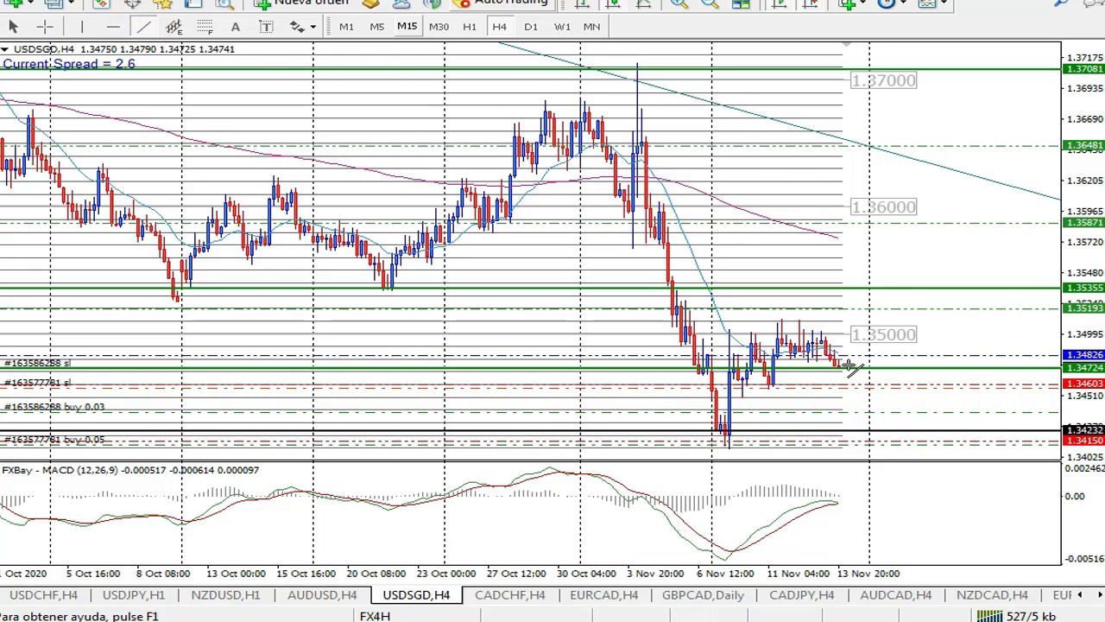
drag(850, 367, 930, 188)
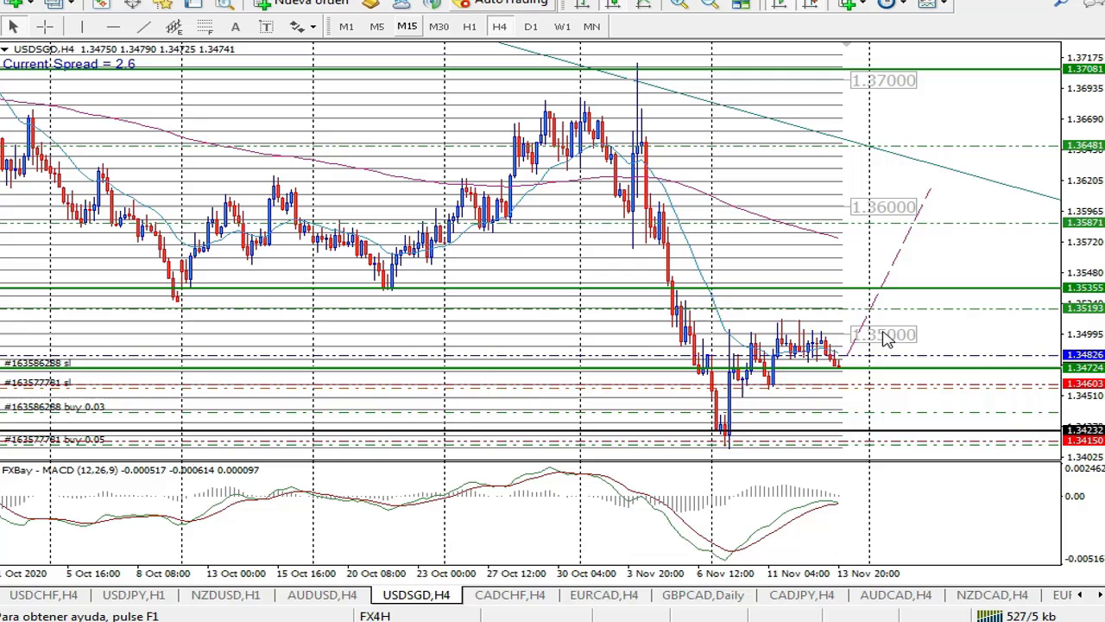
double_click(905, 250)
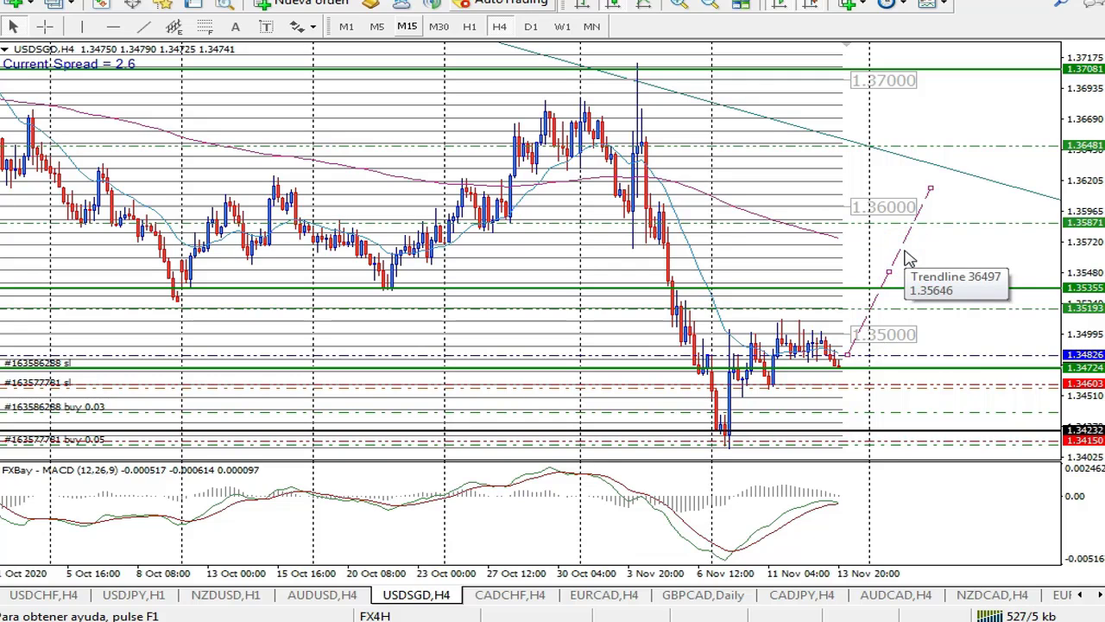
key(Delete)
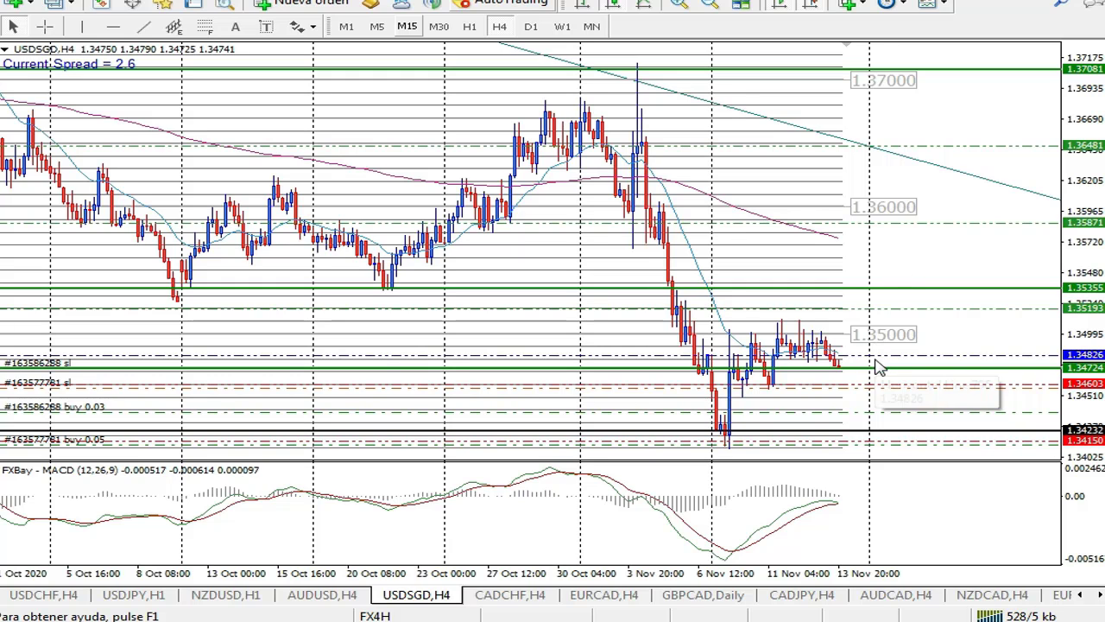
Switch between MetaTrader and the EURNZD plan photo on the TradEarn page to review last week's EURNZD plan.
key(alt+Tab)
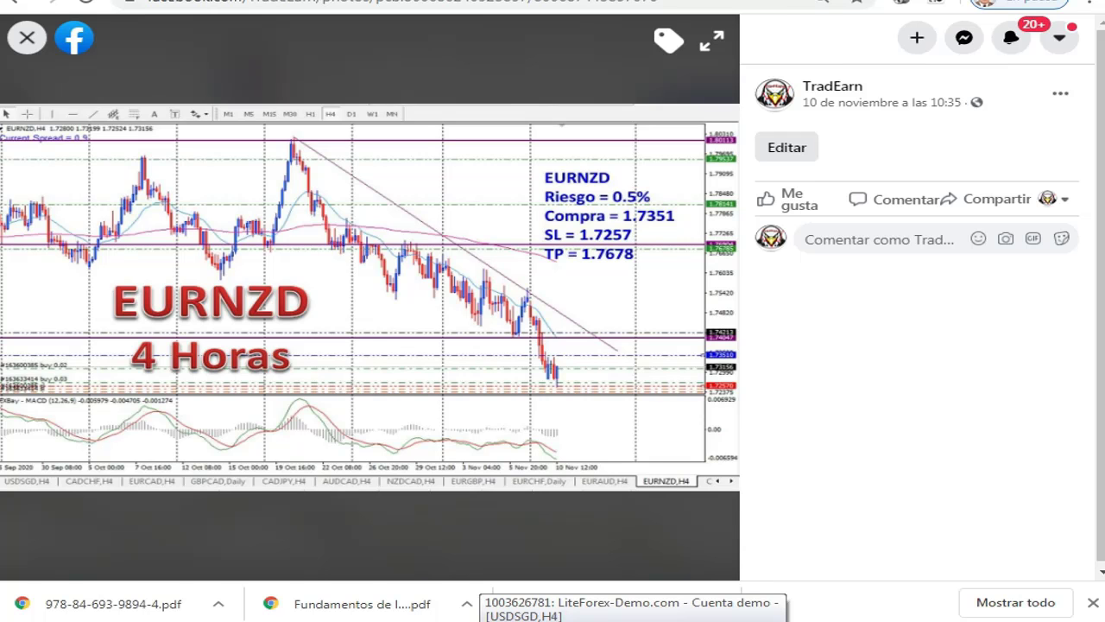
click(535, 620)
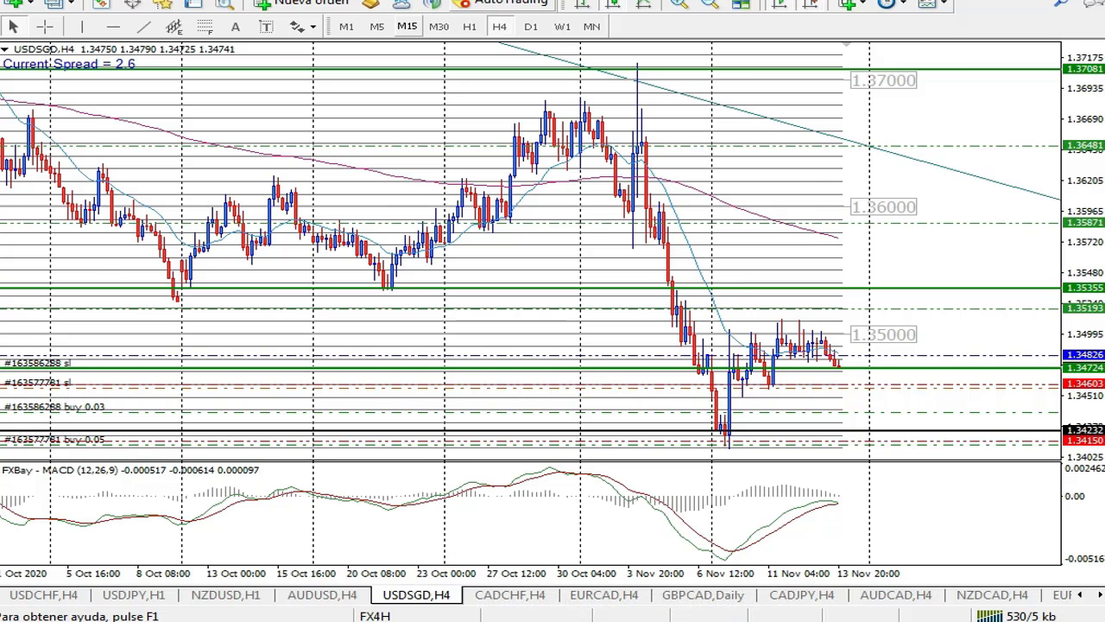
key(alt+Tab)
key(alt+Tab)
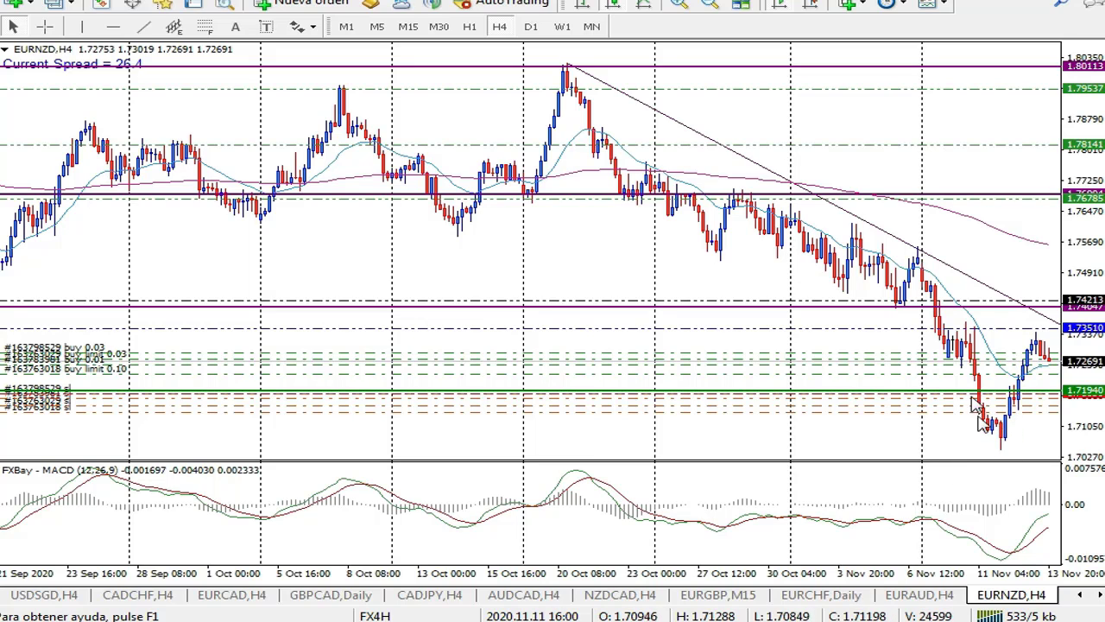
Enable the chart shift on EURNZD H4 to leave empty space after the last candle.
click(959, 447)
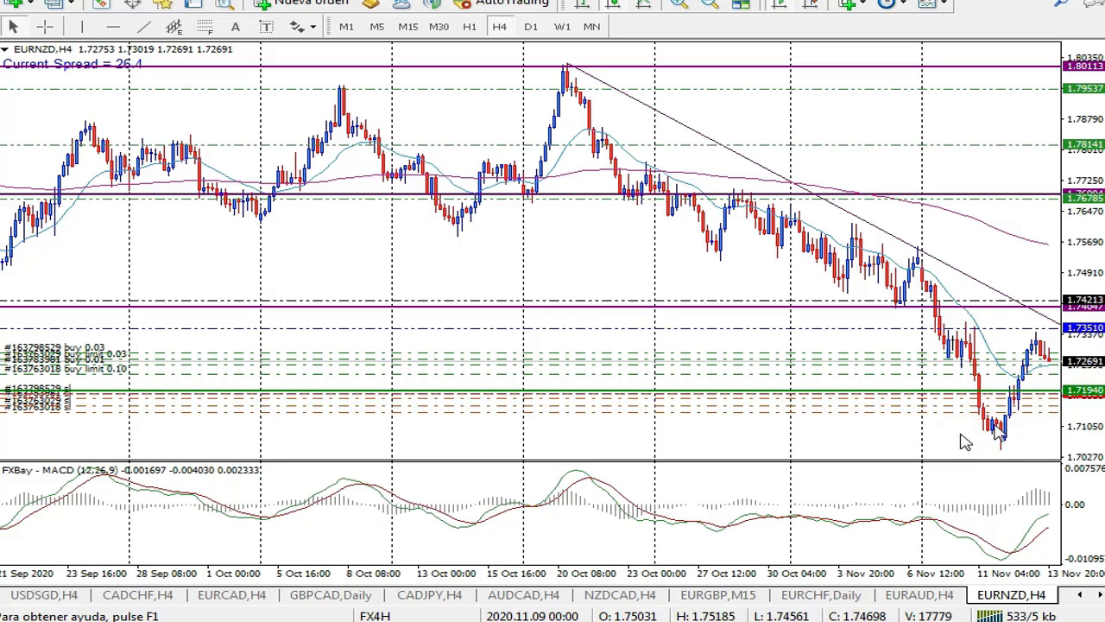
click(805, 8)
click(805, 9)
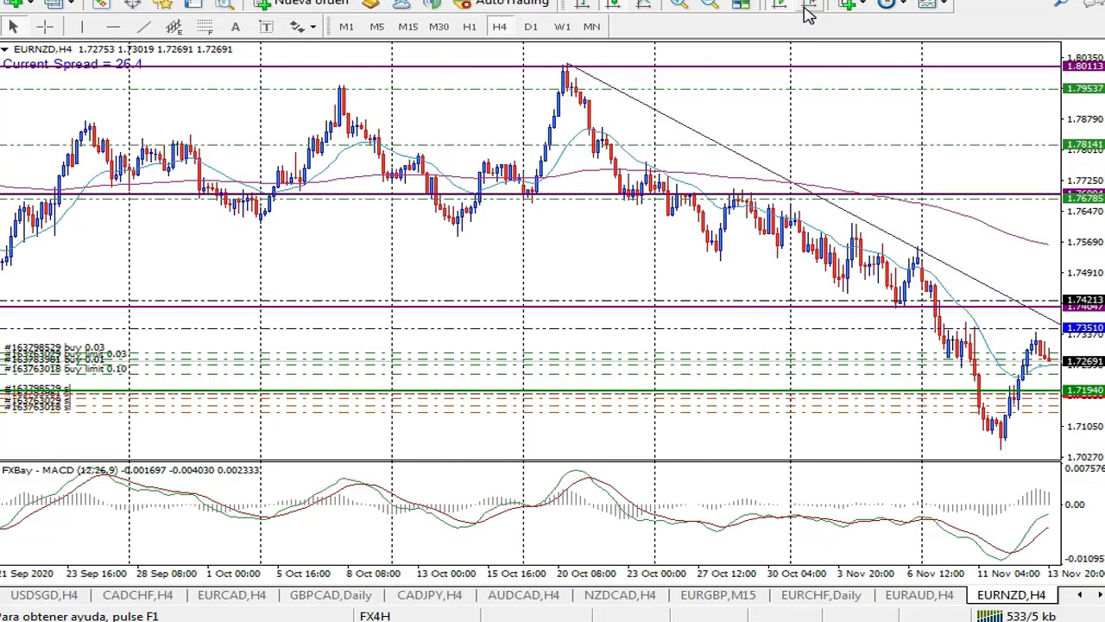
click(805, 9)
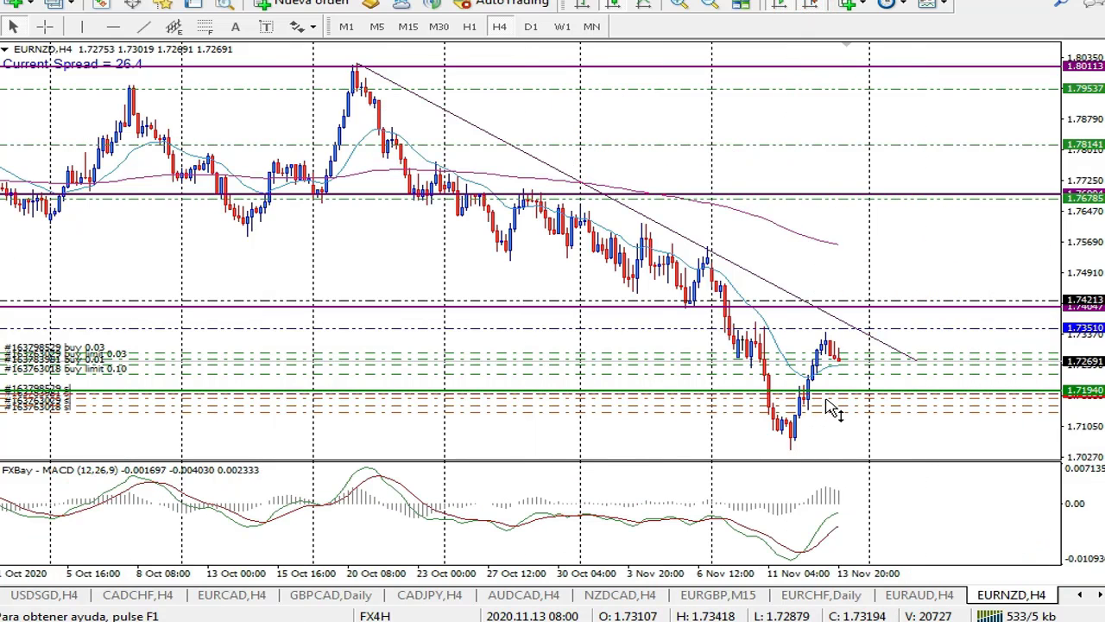
Draw a short falling trendline from beside the last EURNZD candle to the 1.71940 level, and place a parallel copy further along the time axis.
click(838, 332)
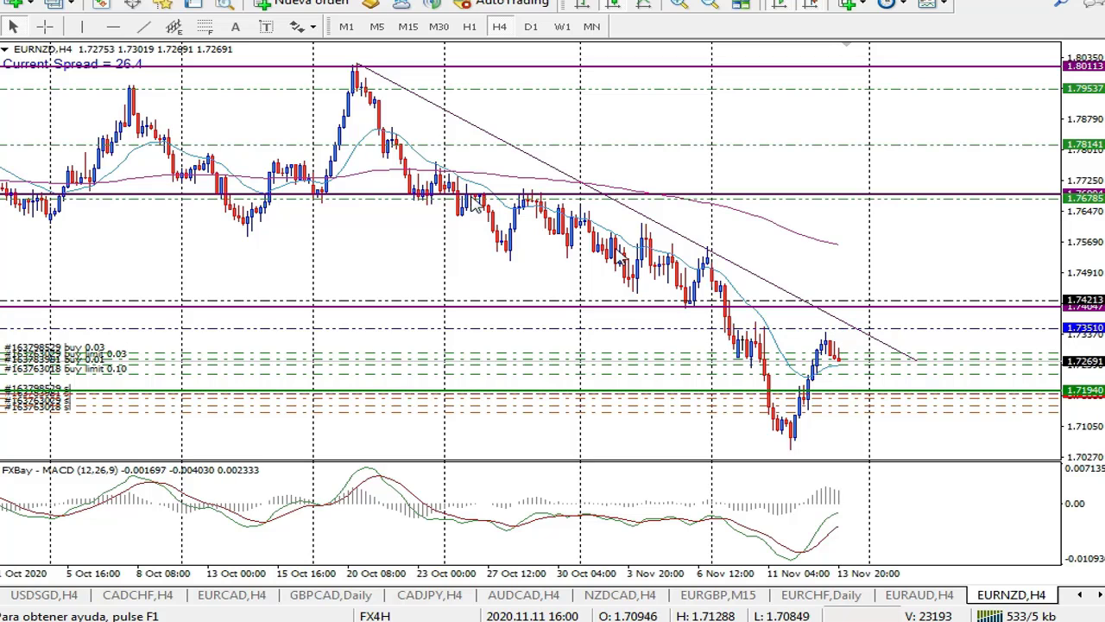
drag(840, 349, 868, 399)
double_click(843, 351)
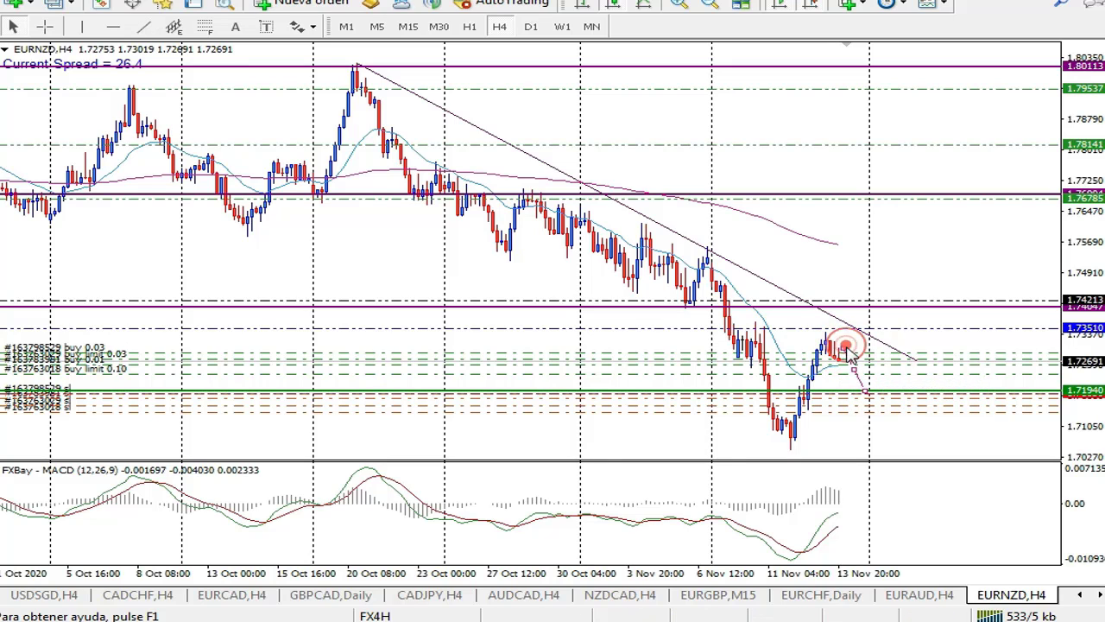
drag(892, 352, 912, 389)
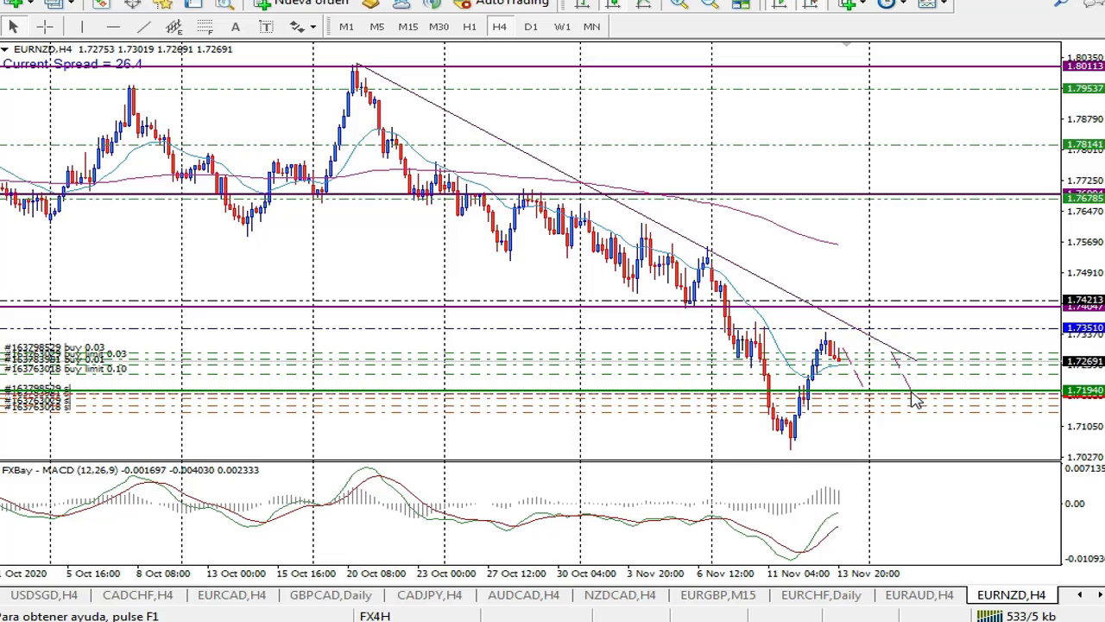
click(914, 388)
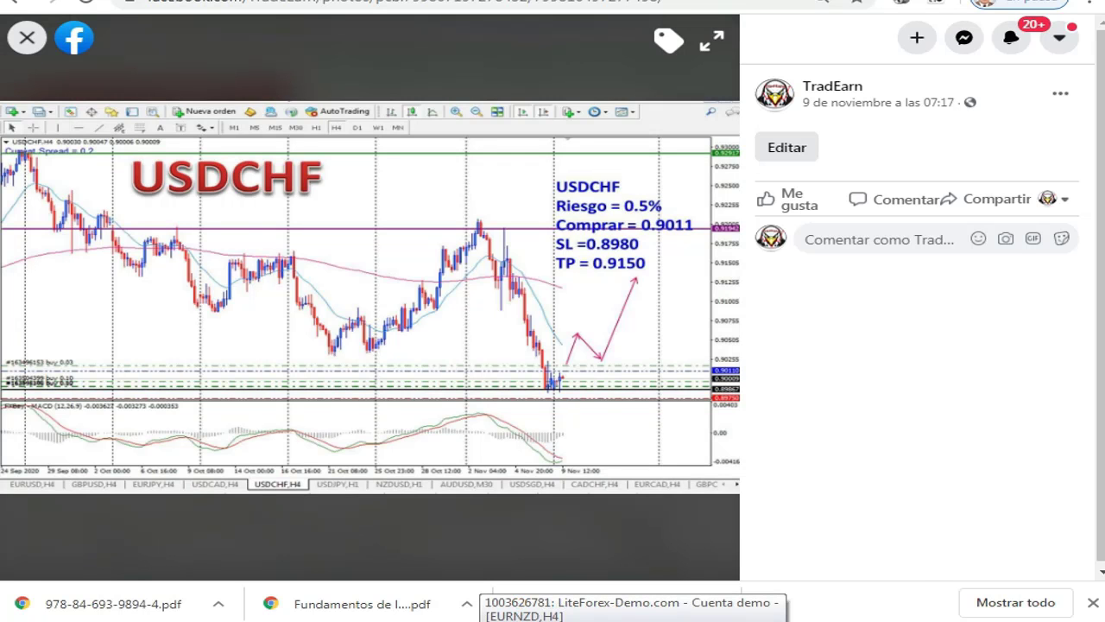
Switch from the USDCHF plan photo to MetaTrader's USDCHF H4 chart and bring the newest candles into view with space after them.
key(alt+Tab)
click(319, 594)
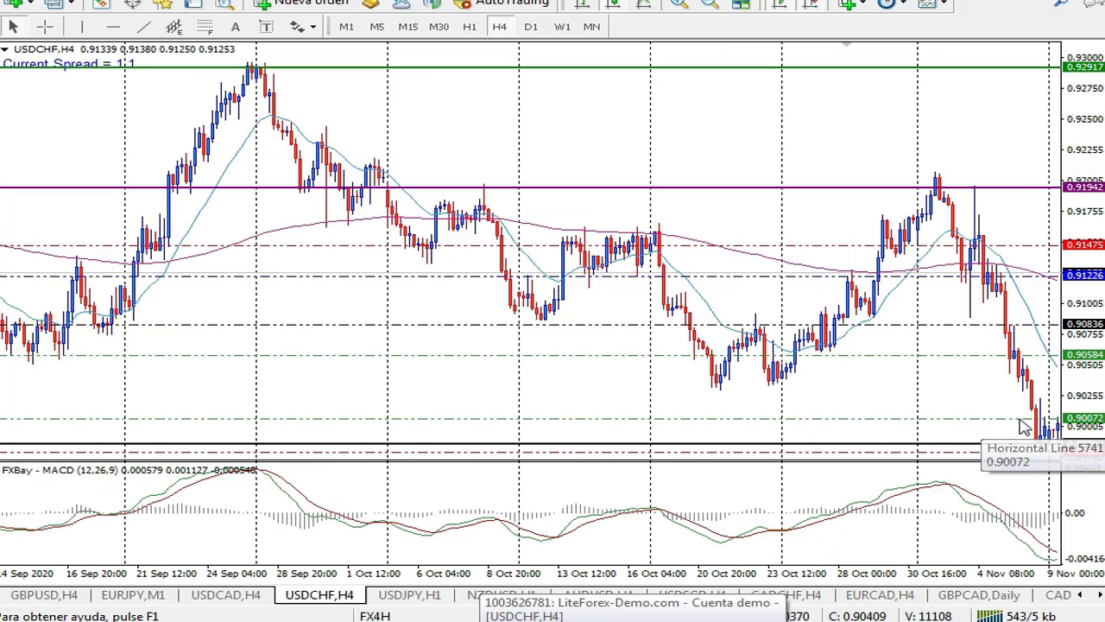
mouse_move(926, 384)
mouse_down()
mouse_move(913, 371)
mouse_move(892, 377)
mouse_move(914, 388)
mouse_up()
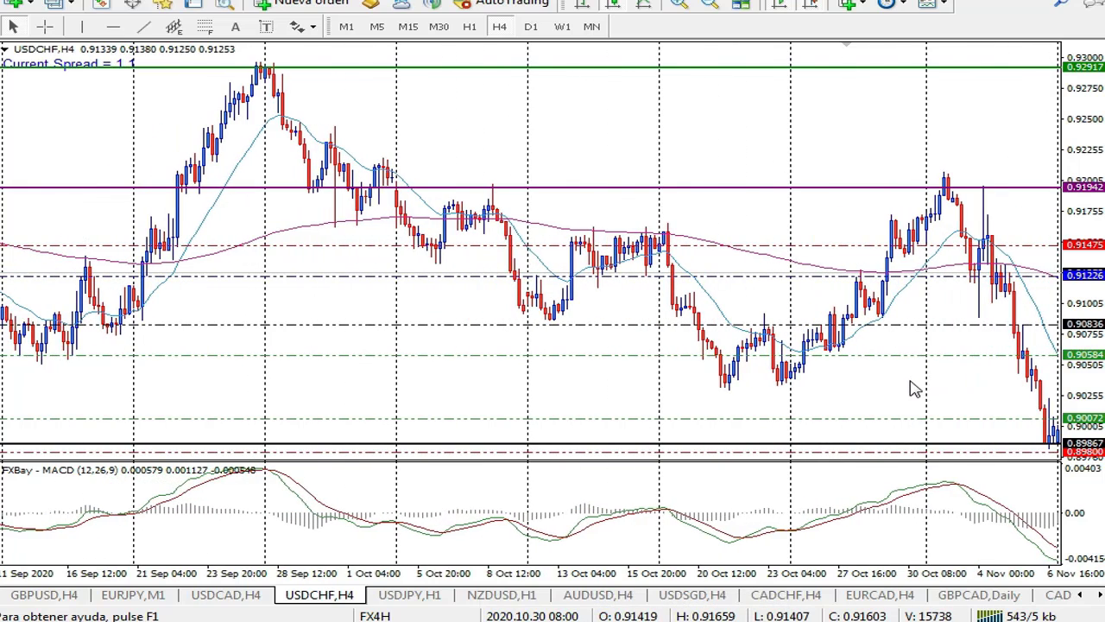
scroll(915, 388, down, 2)
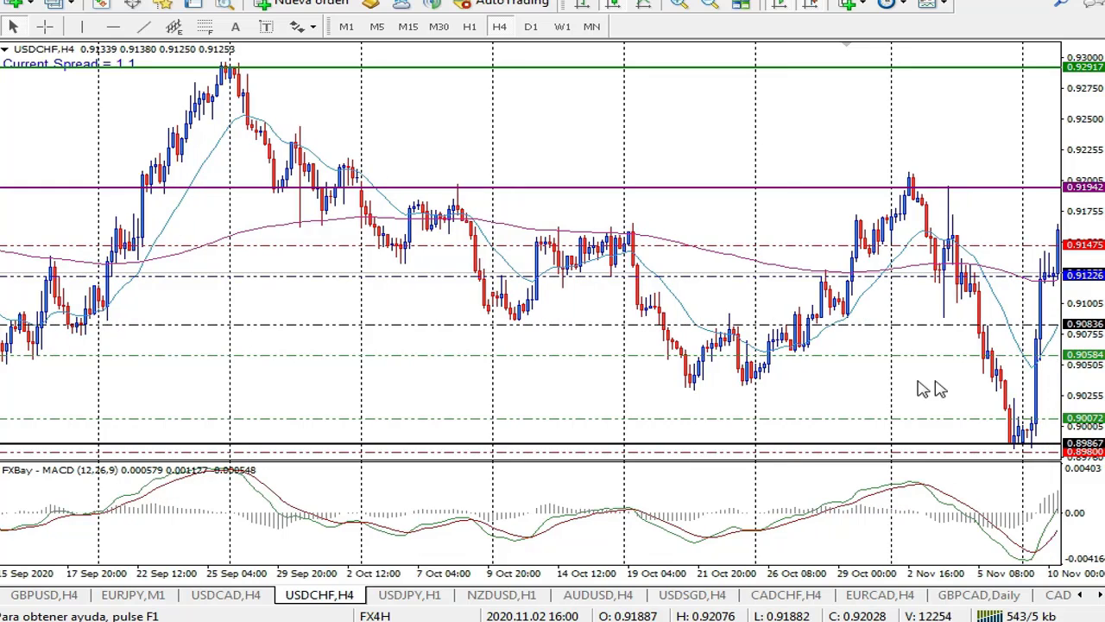
scroll(903, 340, down, 2)
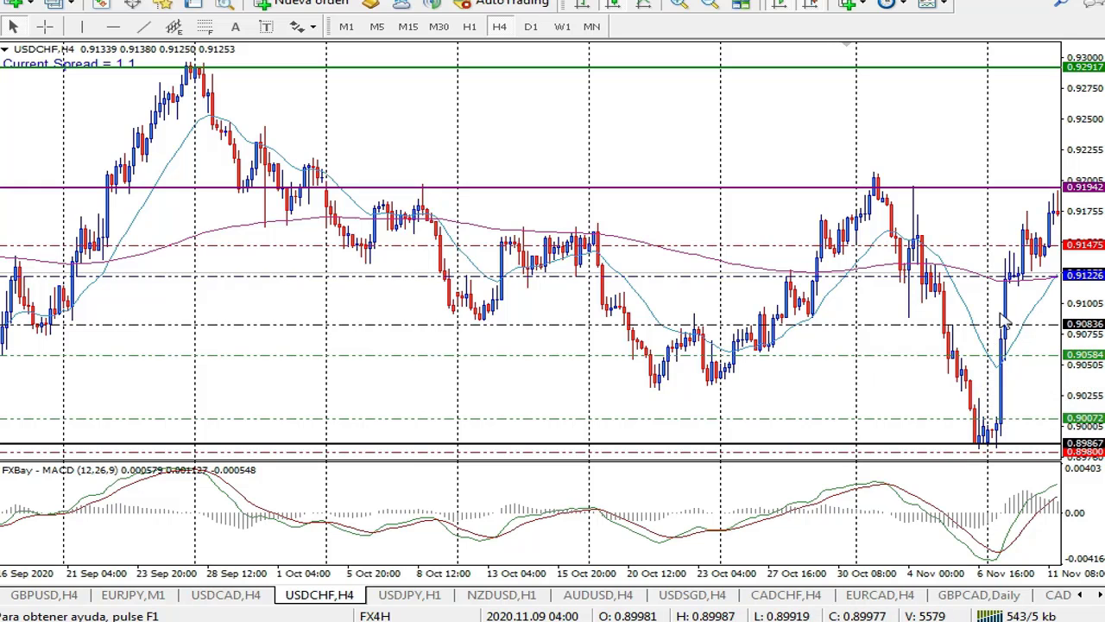
scroll(981, 304, down, 2)
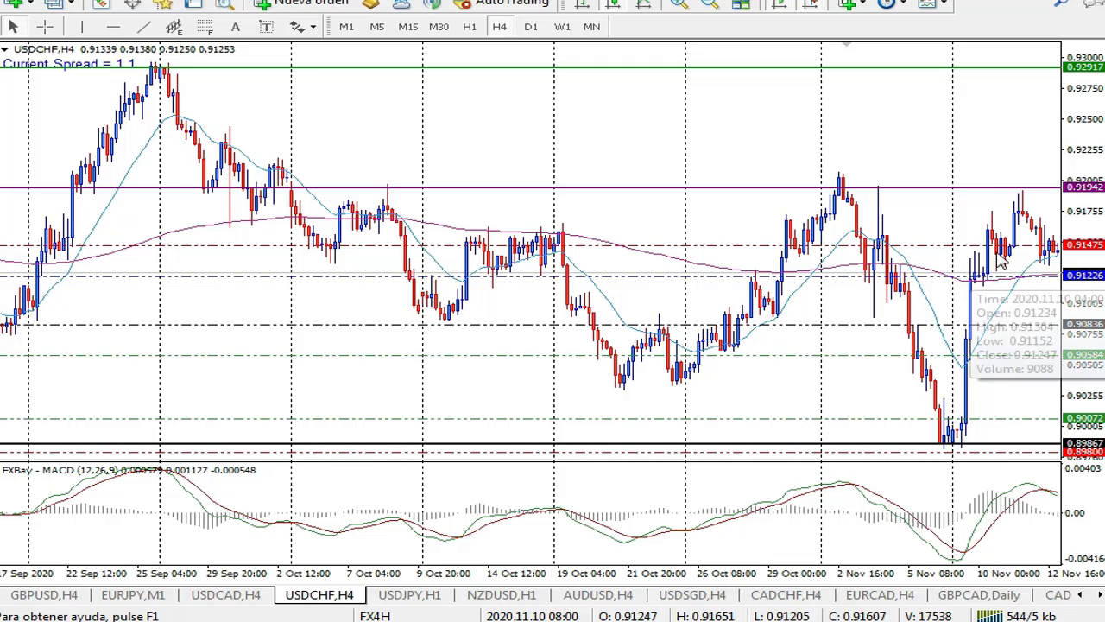
scroll(1022, 298, down, 2)
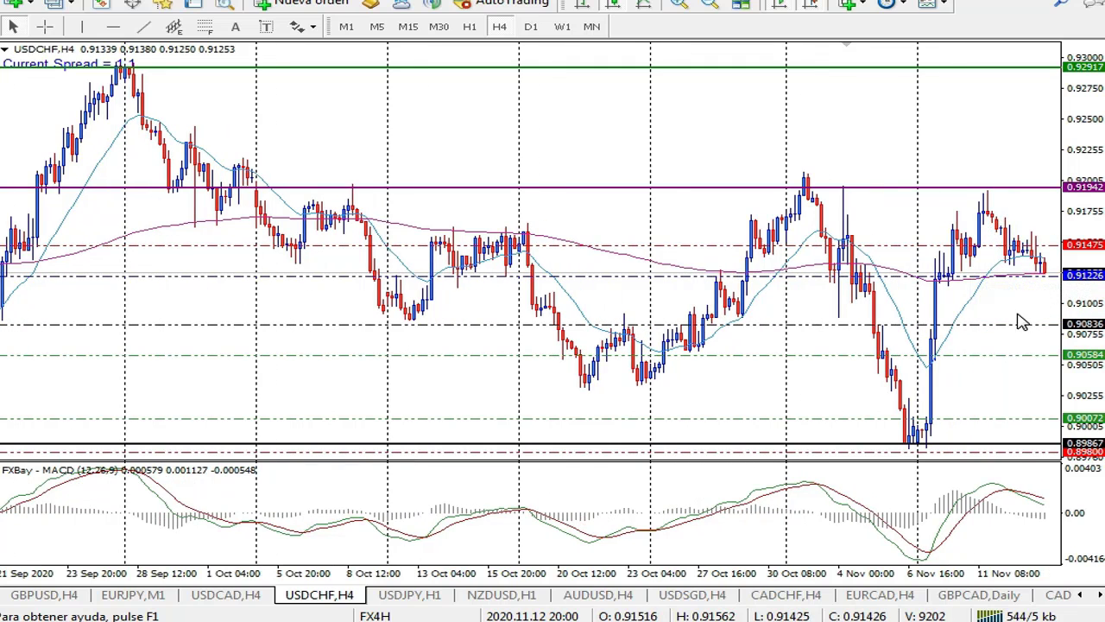
drag(1024, 319, 977, 311)
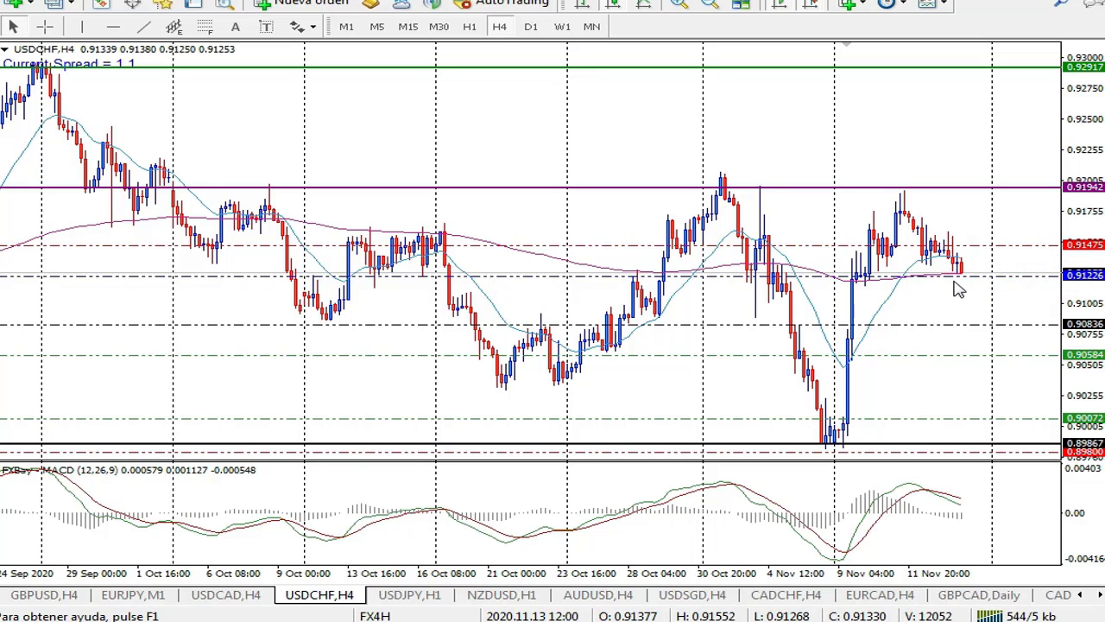
Raise the red horizontal level above the last USDCHF candle to 0.91588 and lower the blue one below it to 0.91189.
double_click(1017, 252)
drag(1014, 247, 1032, 234)
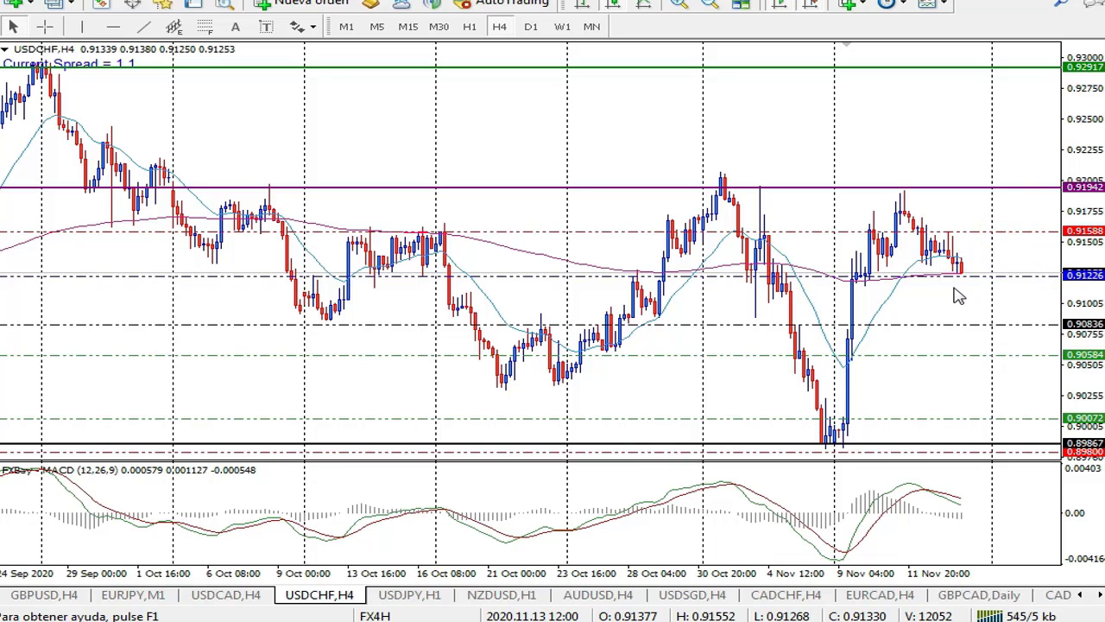
click(995, 278)
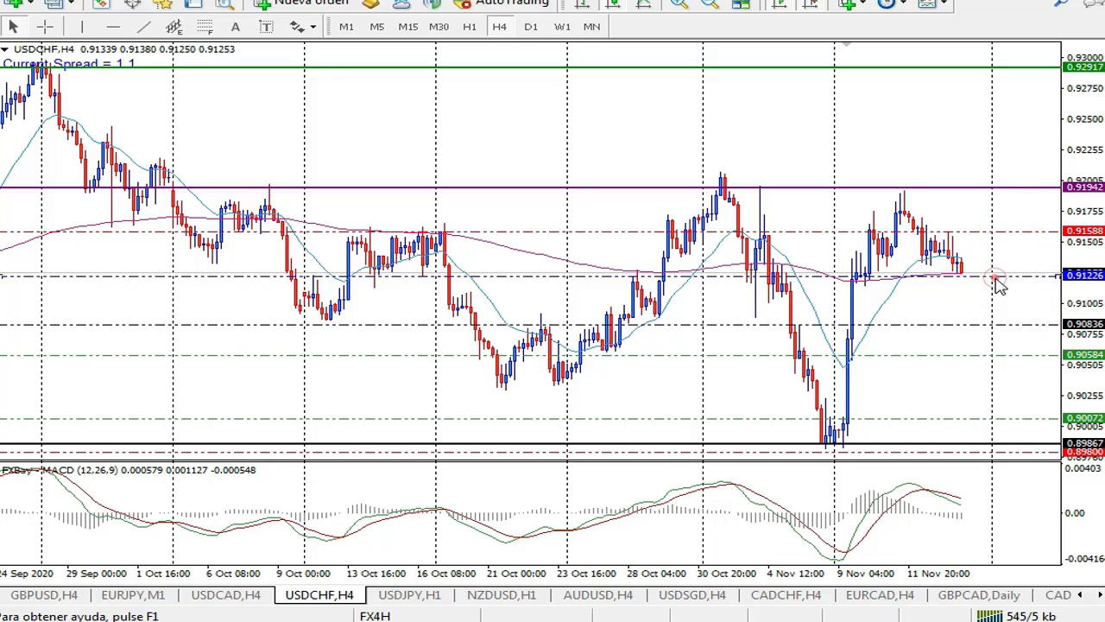
drag(994, 277, 984, 283)
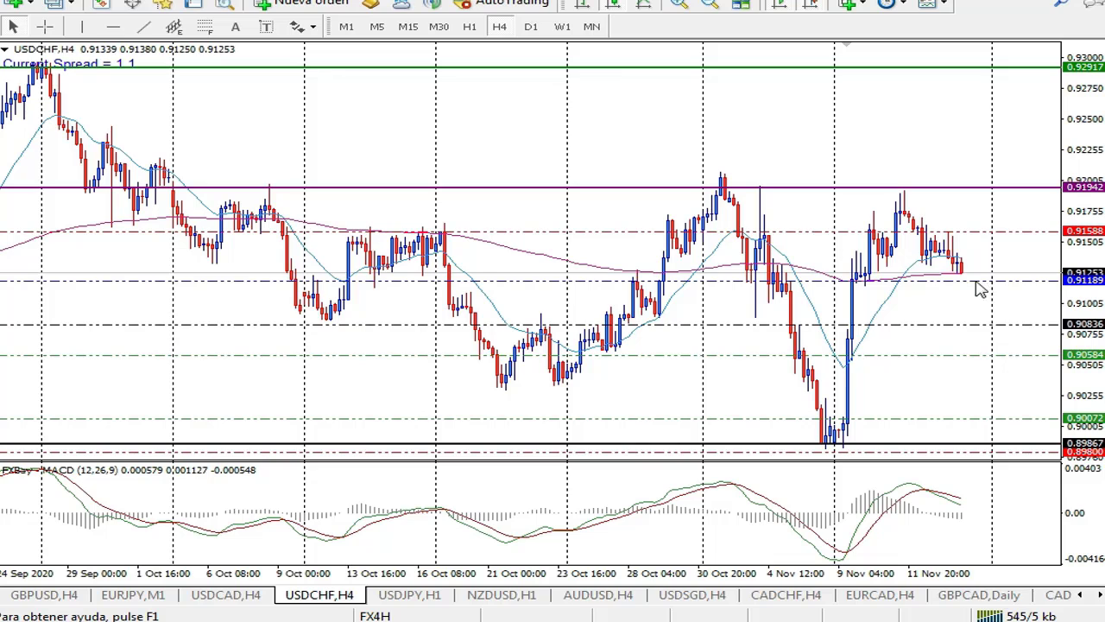
Draw a short rising trendline from the last USDCHF candle's close to just below 0.91505.
click(143, 26)
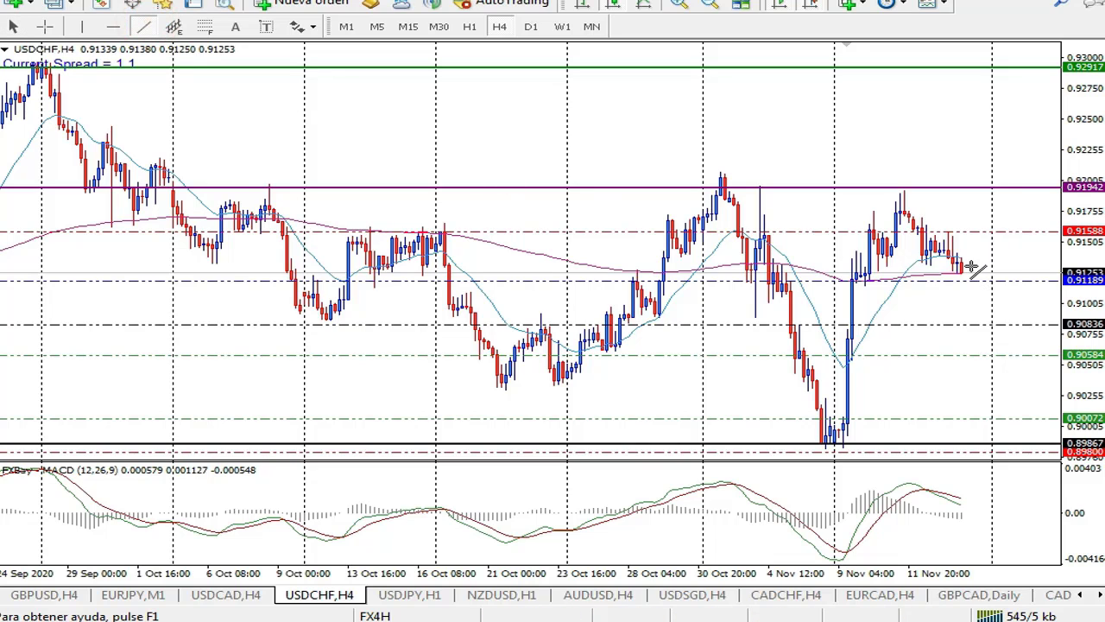
drag(963, 270, 978, 253)
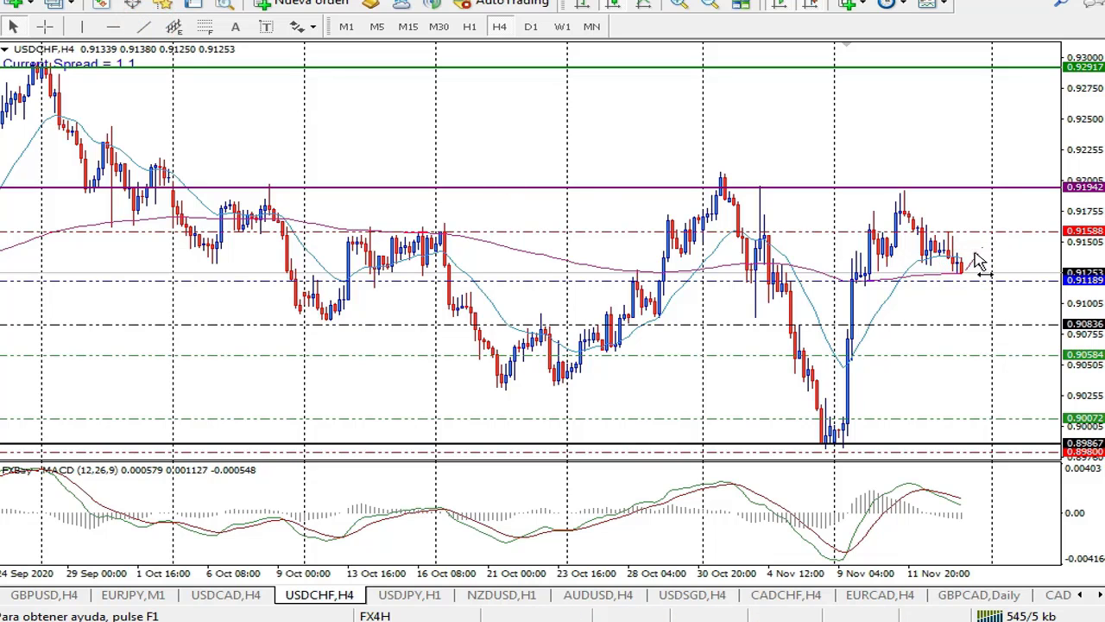
click(979, 253)
click(980, 253)
click(997, 269)
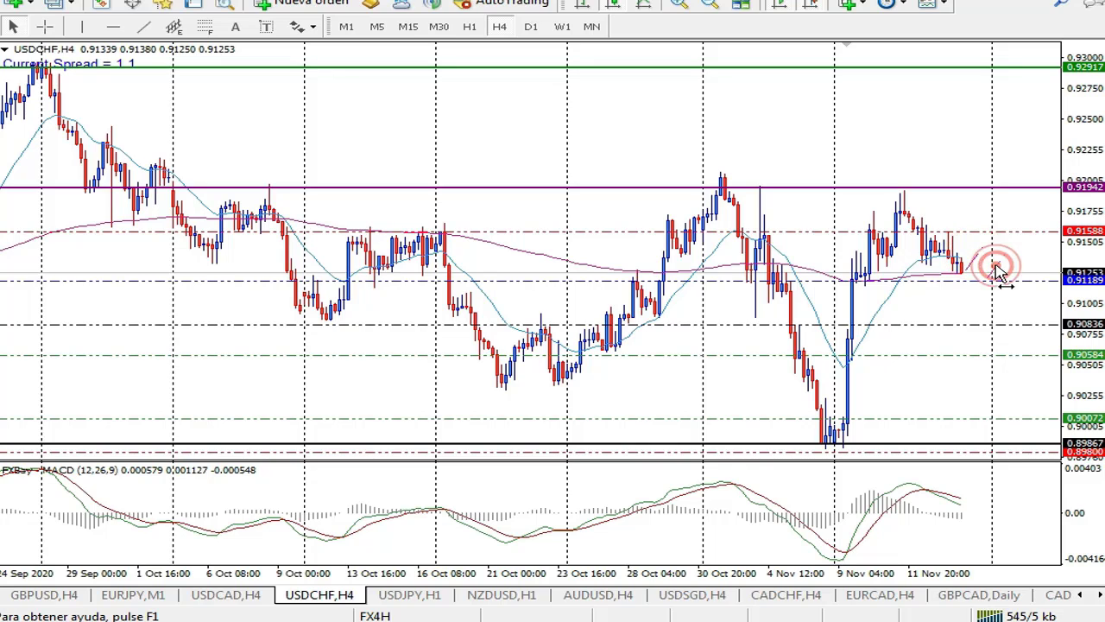
drag(979, 255, 984, 249)
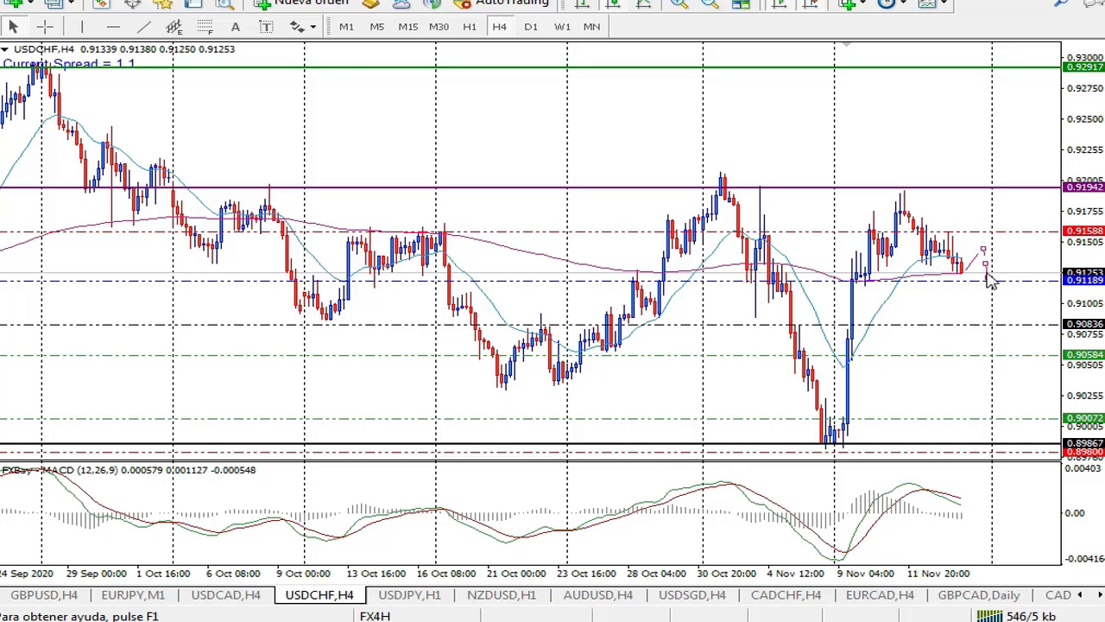
Stretch a second USDCHF trendline from the peak of the short rising line down to between the 0.90836 and 0.90584 levels.
drag(1007, 293, 1026, 338)
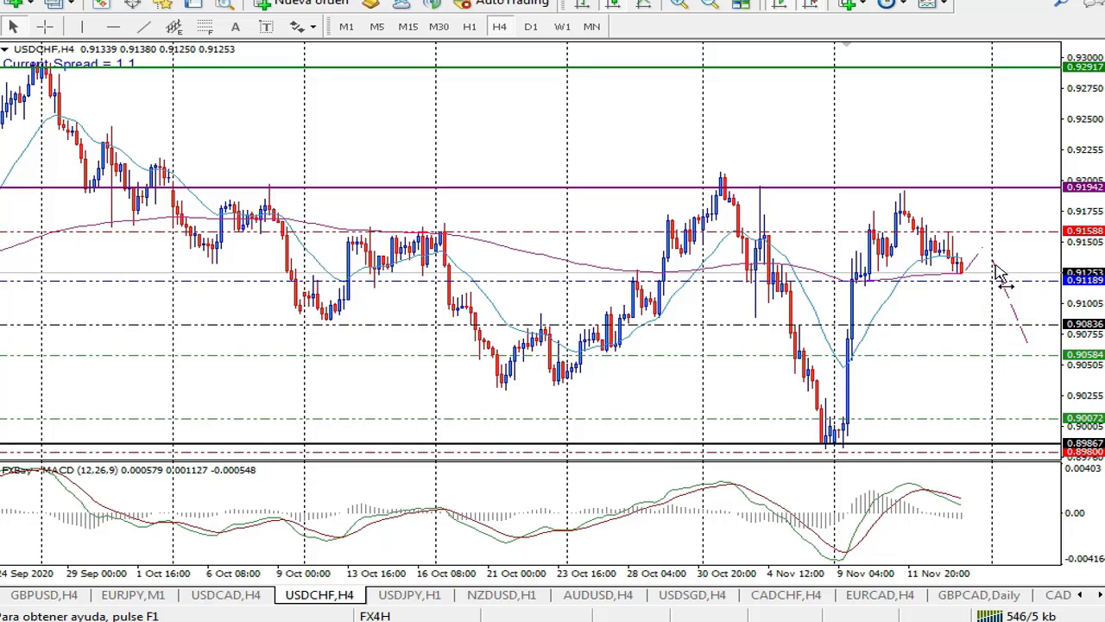
drag(993, 259, 983, 250)
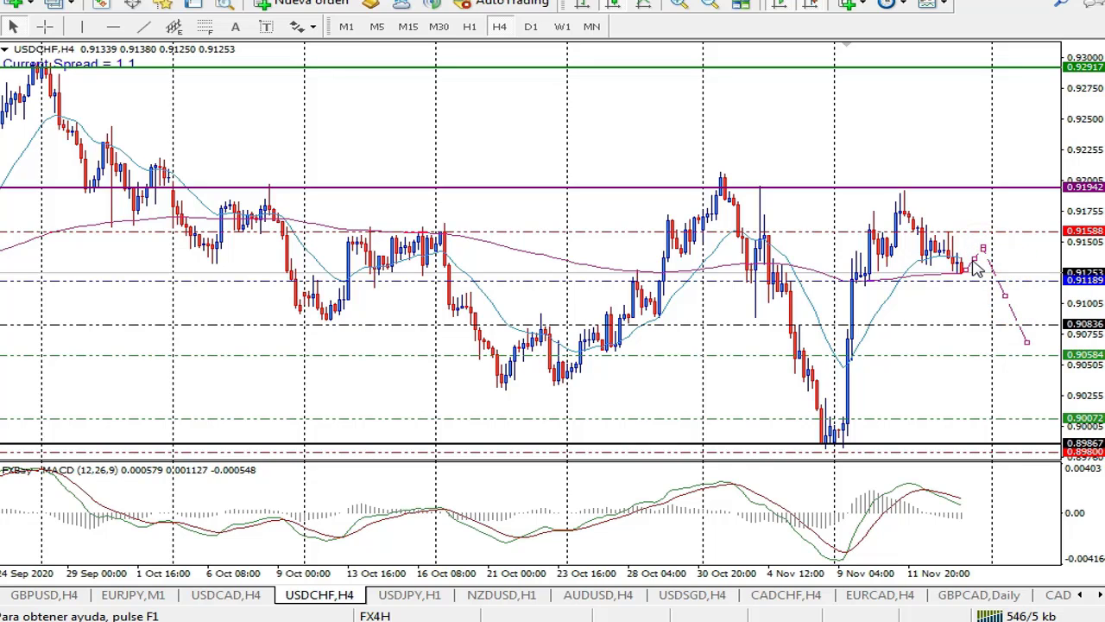
double_click(990, 263)
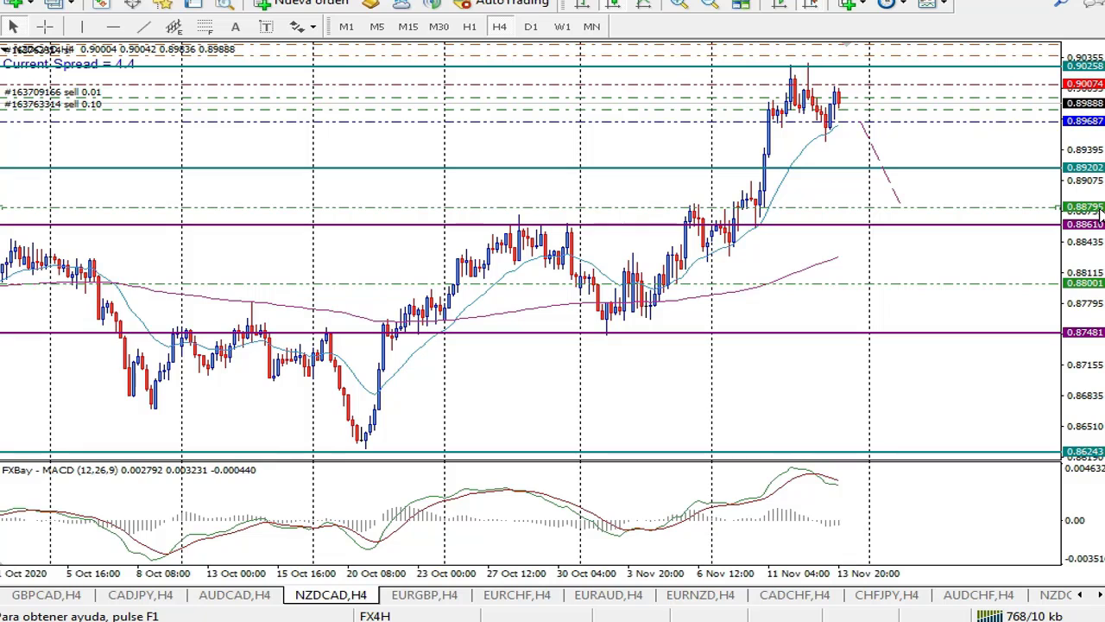
Move the falling trendline on NZDCAD H4 closer to the last candle, starting near the 0.89687 level and ending just above 0.88795.
click(865, 128)
mouse_move(901, 200)
mouse_down()
mouse_move(872, 146)
mouse_move(902, 214)
mouse_move(892, 205)
mouse_up()
click(876, 159)
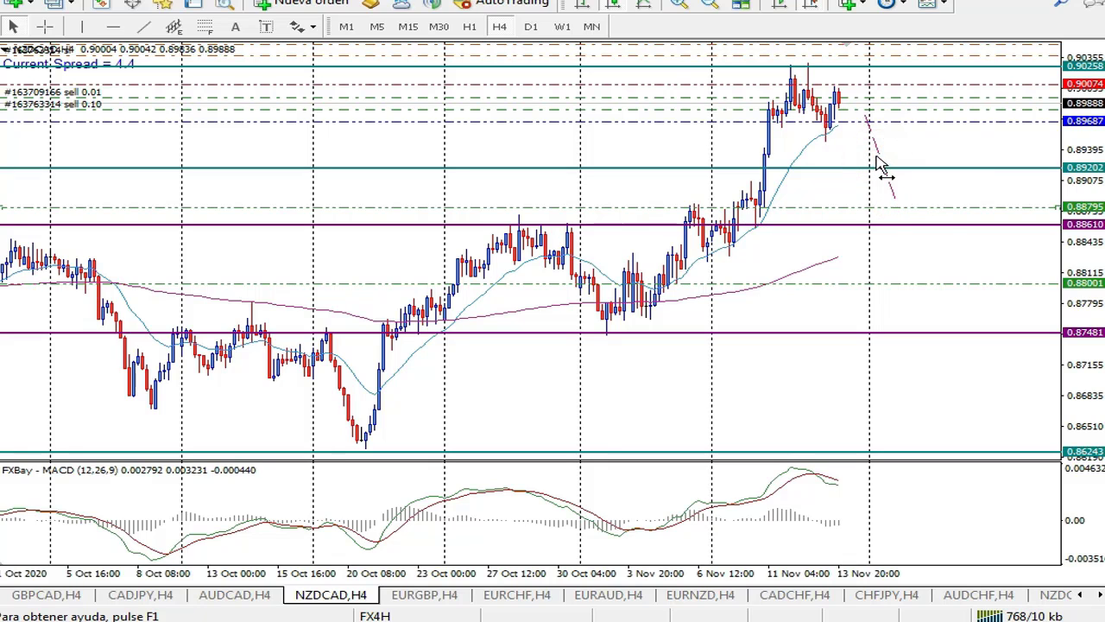
drag(876, 164, 869, 161)
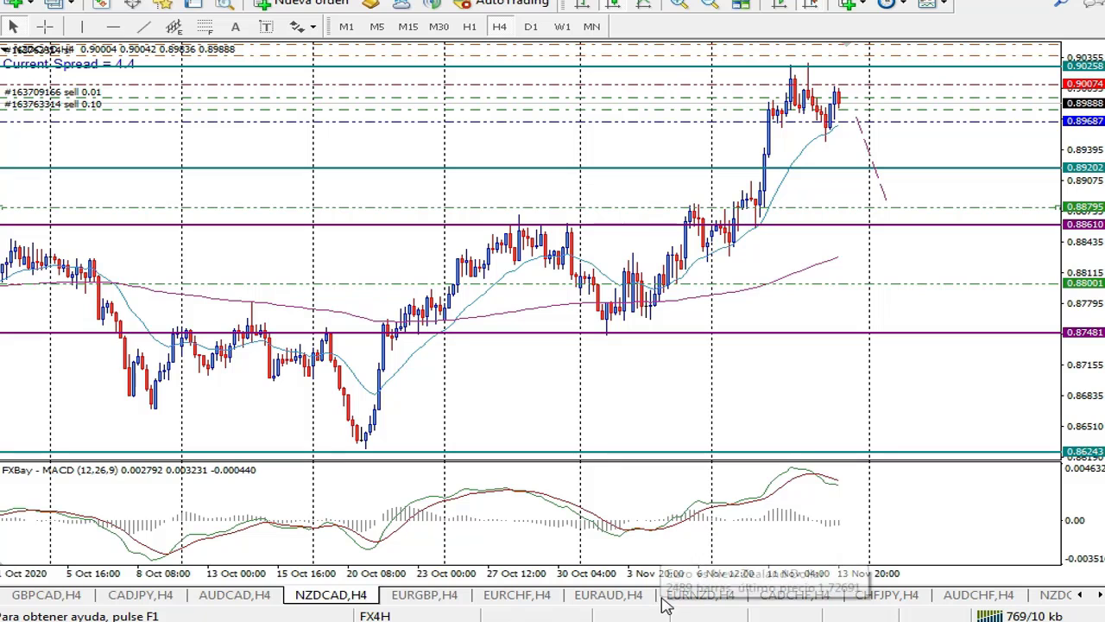
Look through the list of open charts beyond NZDCAD H4 as far as its last entry, GBPNZD H1.
click(1099, 595)
click(1100, 595)
click(1099, 595)
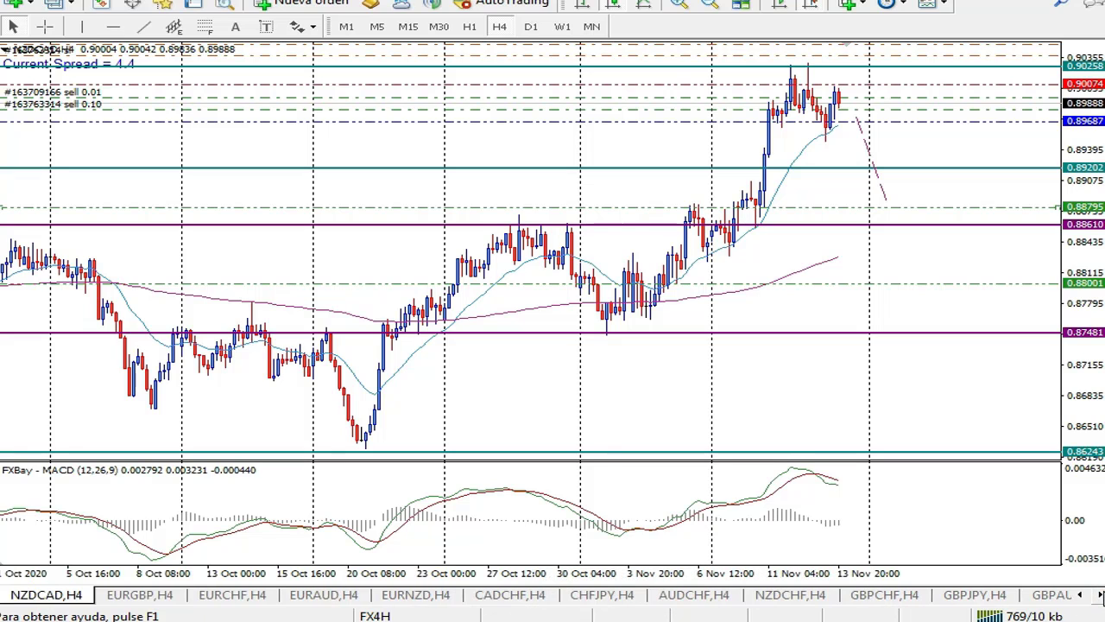
click(1099, 595)
click(1100, 595)
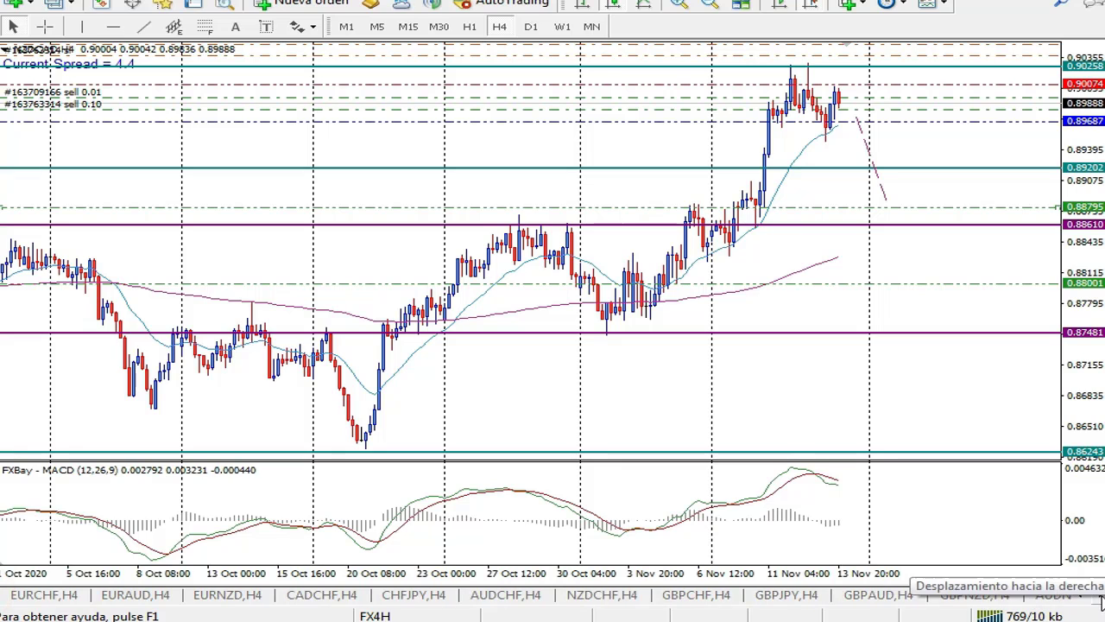
click(1100, 595)
click(1100, 596)
click(1100, 596)
click(1100, 595)
click(1100, 596)
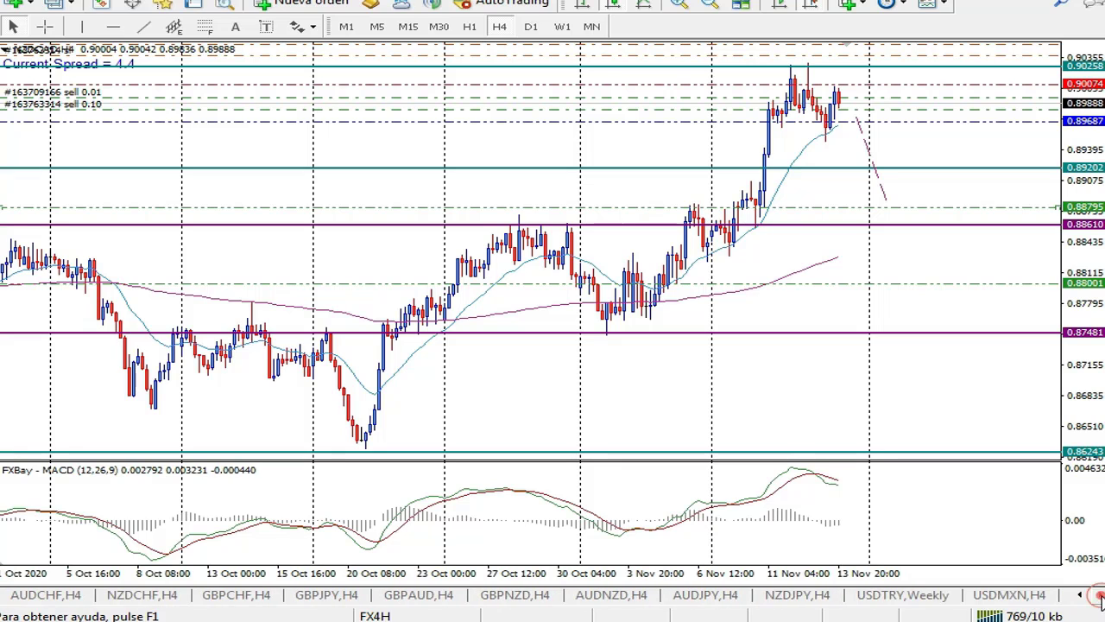
click(1100, 596)
click(1100, 596)
click(1100, 596)
click(1100, 596)
click(1100, 595)
click(1100, 596)
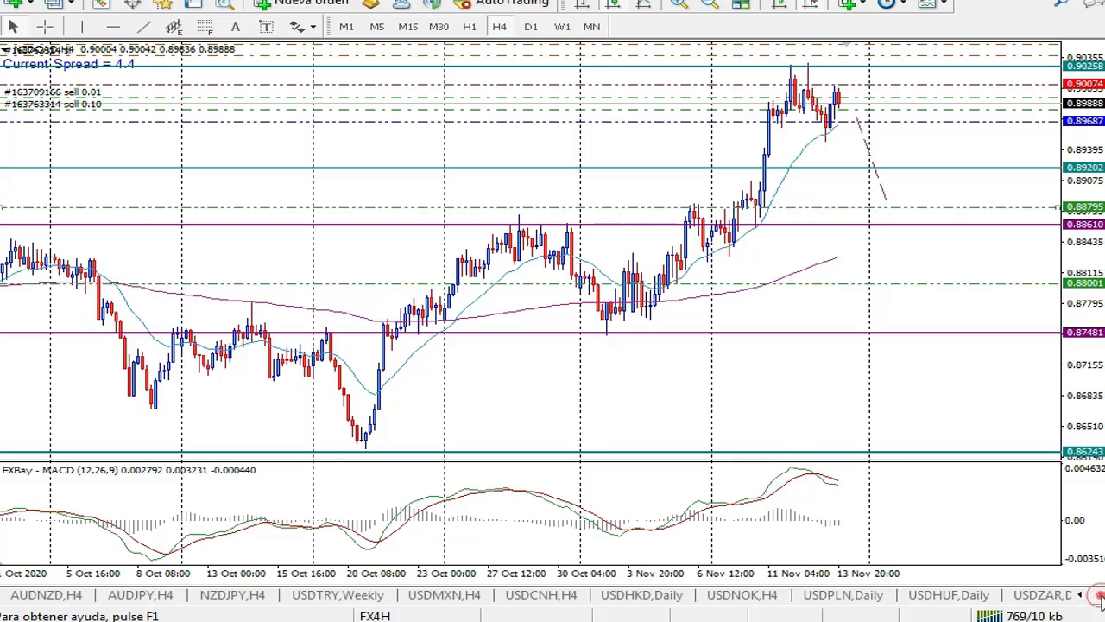
click(1100, 596)
click(1101, 595)
click(1100, 596)
click(1100, 596)
click(1100, 596)
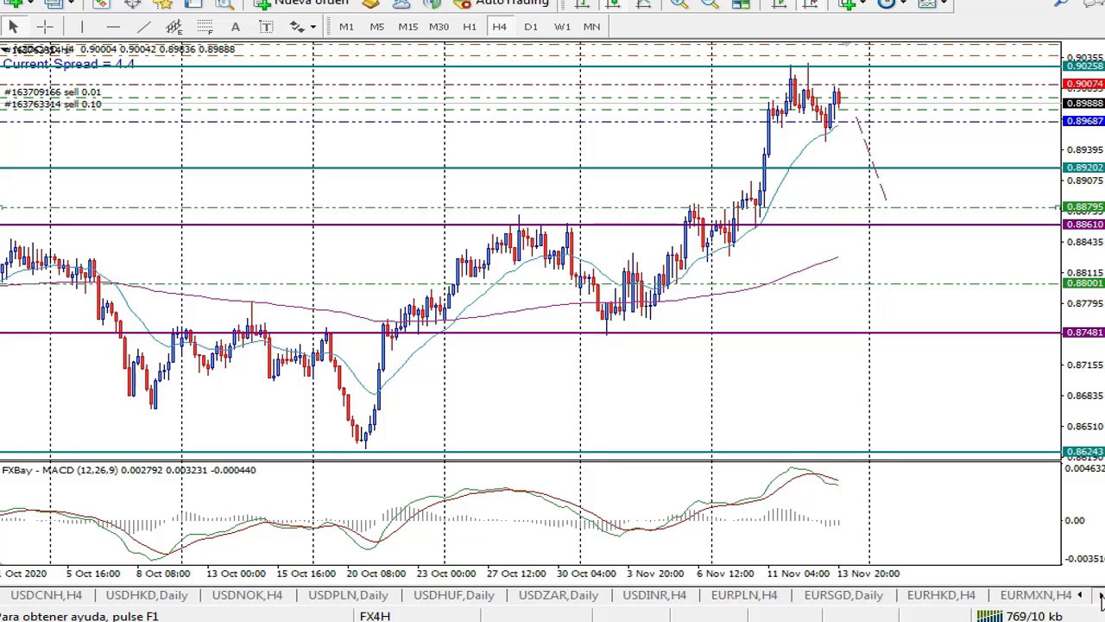
click(1100, 595)
click(1101, 595)
click(1100, 596)
click(1100, 596)
click(1100, 596)
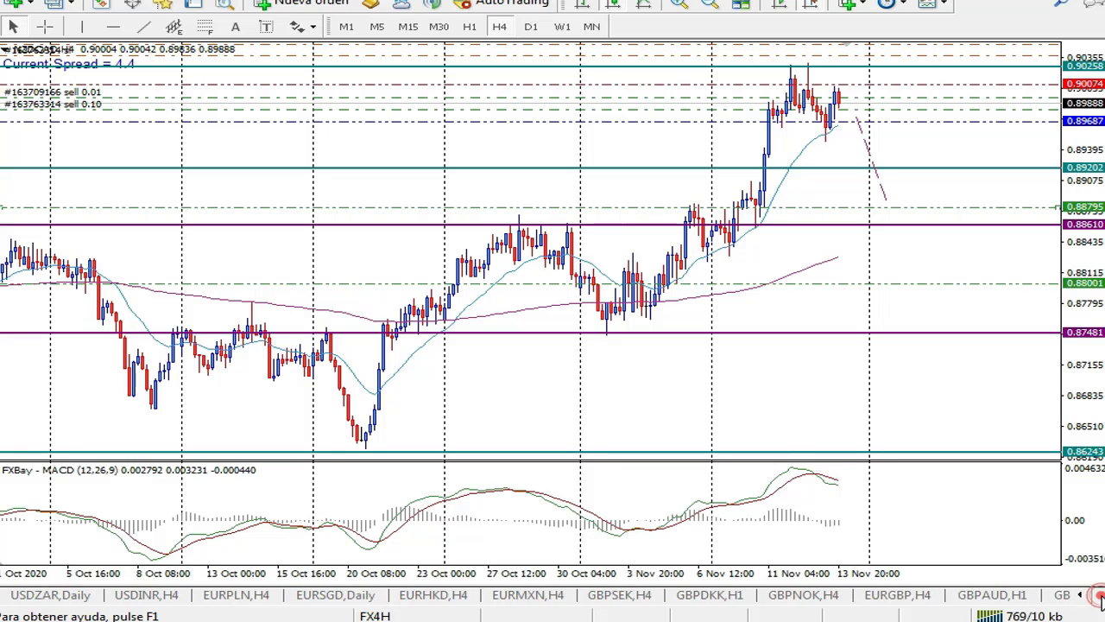
click(1100, 596)
click(1100, 596)
click(1101, 596)
click(1100, 596)
click(1100, 595)
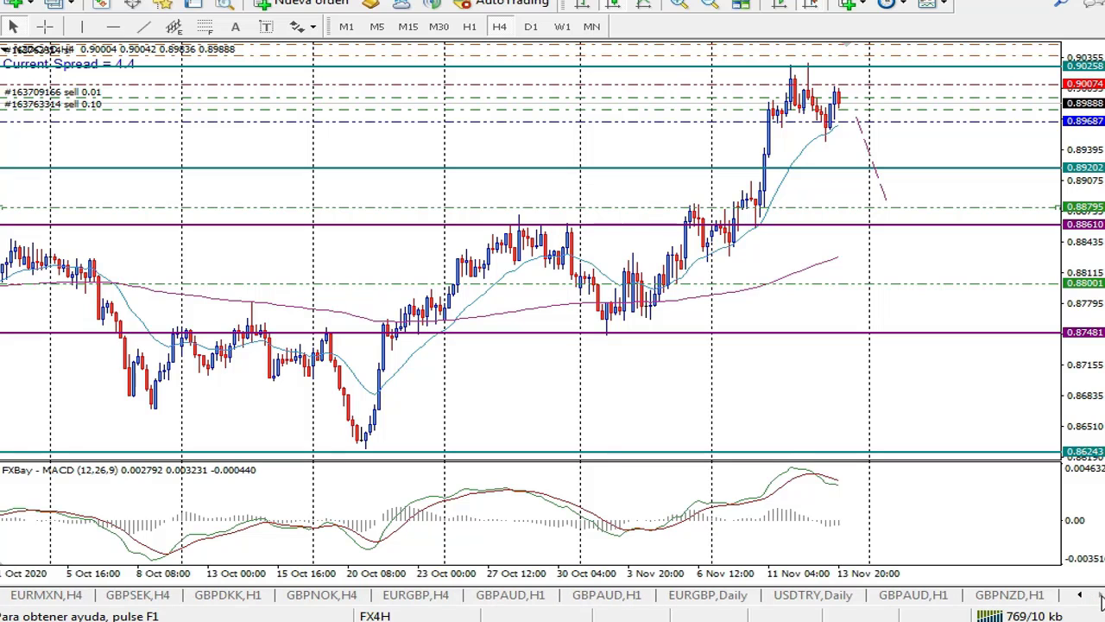
Go back through the list of open charts to find the EURCAD H4 chart.
click(1080, 595)
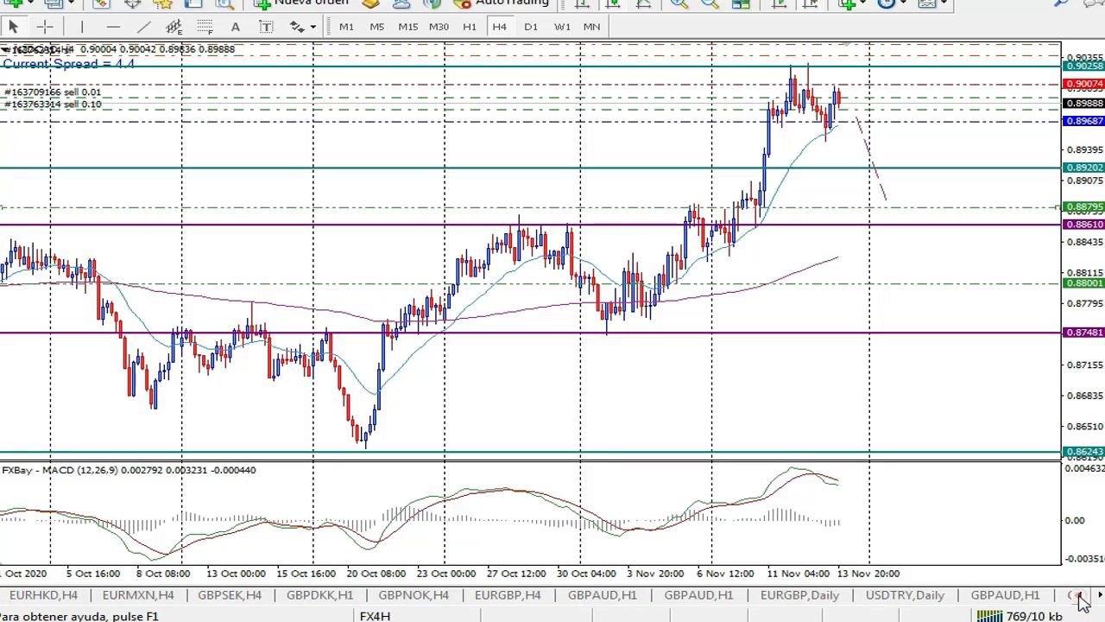
click(1080, 596)
click(1080, 596)
click(1080, 596)
click(1080, 595)
click(1081, 595)
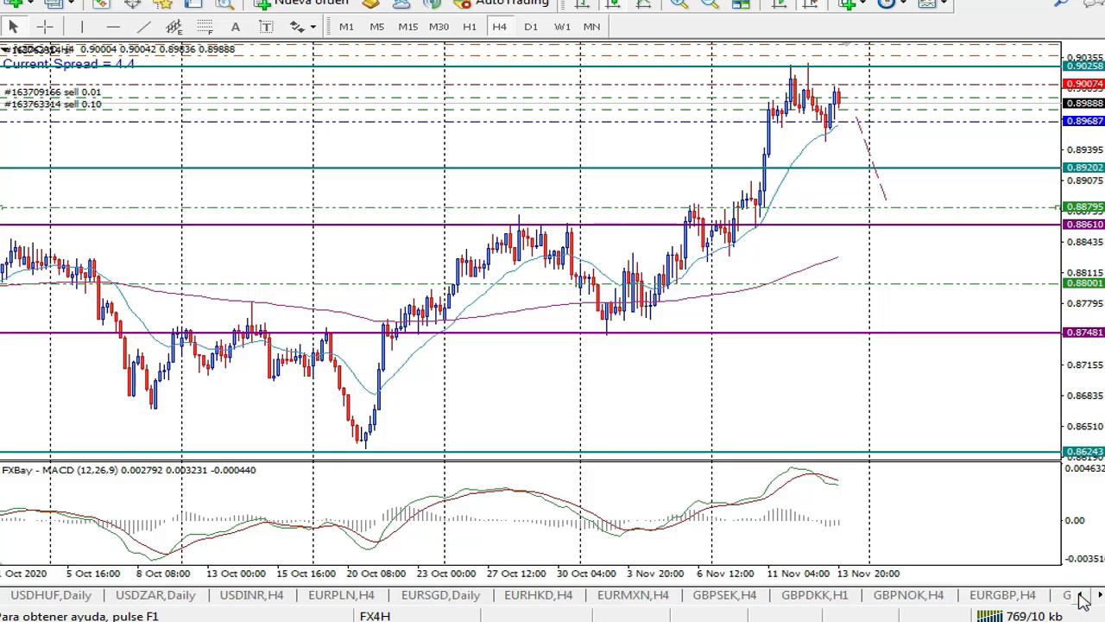
click(1080, 596)
click(1080, 596)
click(1080, 596)
click(1080, 595)
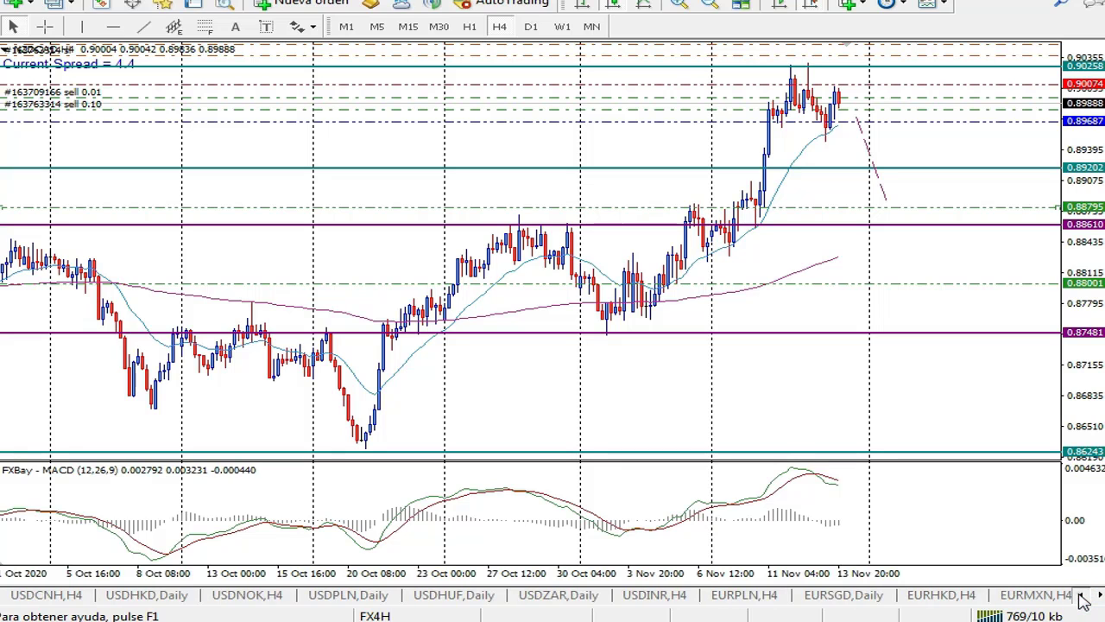
click(1080, 596)
click(1080, 596)
click(1080, 596)
click(1080, 596)
click(1080, 596)
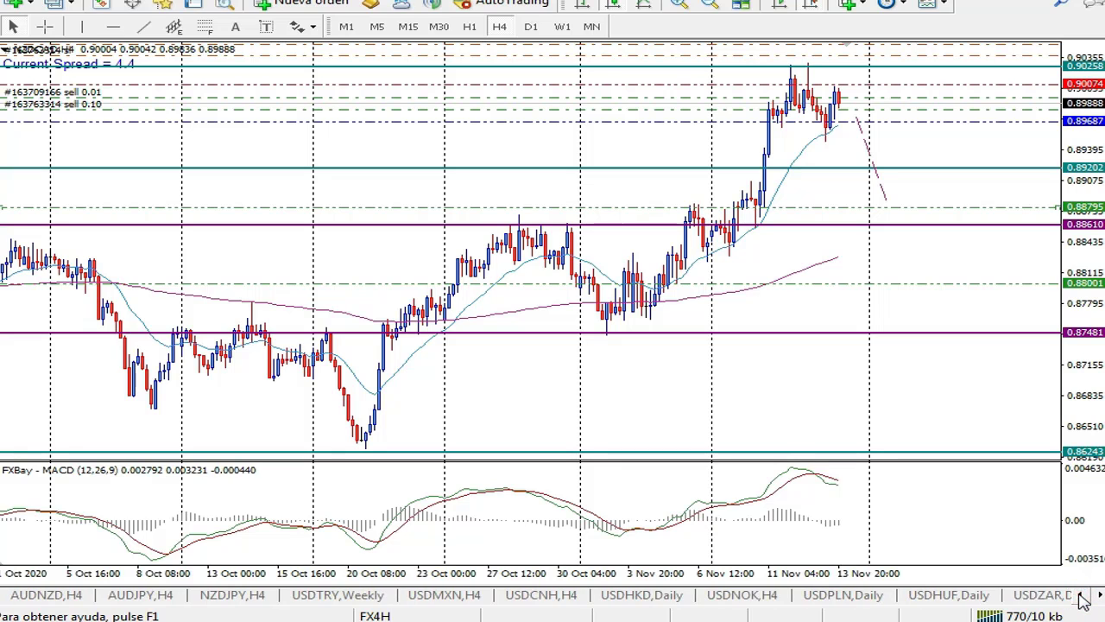
click(1080, 596)
click(1080, 596)
click(1080, 596)
click(1080, 596)
click(1080, 596)
click(1080, 596)
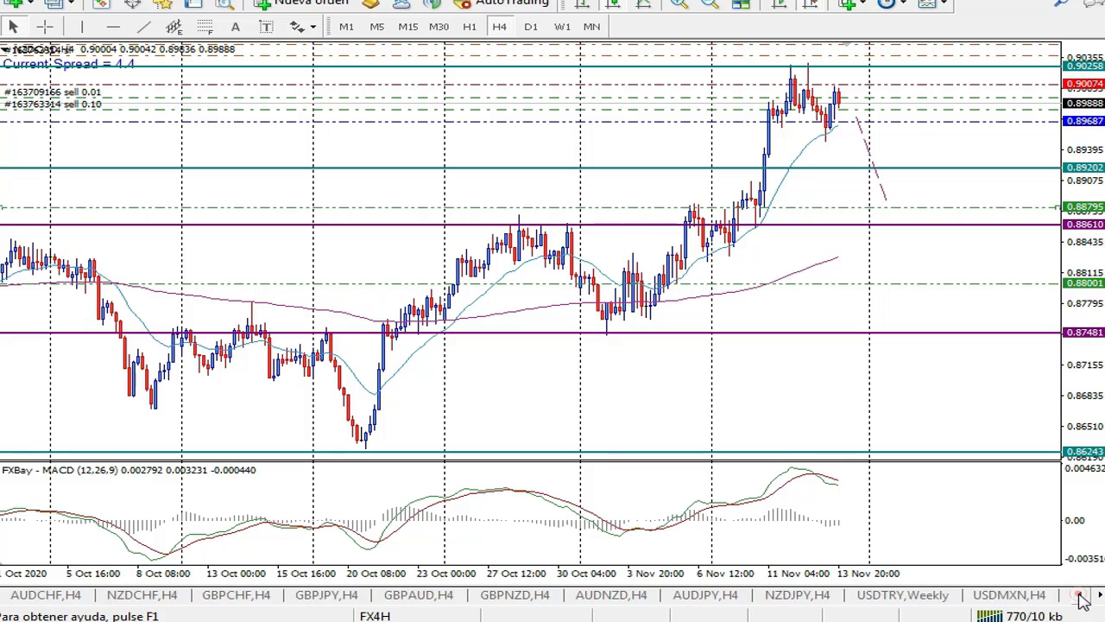
click(1081, 596)
click(1080, 596)
click(1081, 596)
click(1080, 596)
click(1080, 596)
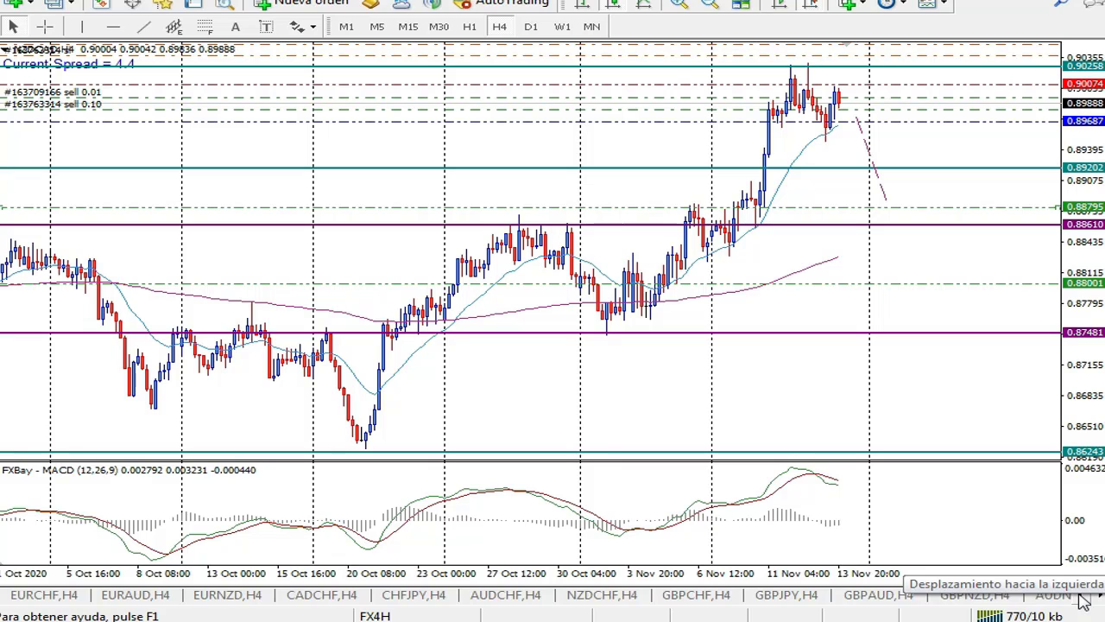
click(1080, 596)
click(1080, 595)
click(1080, 596)
click(1081, 595)
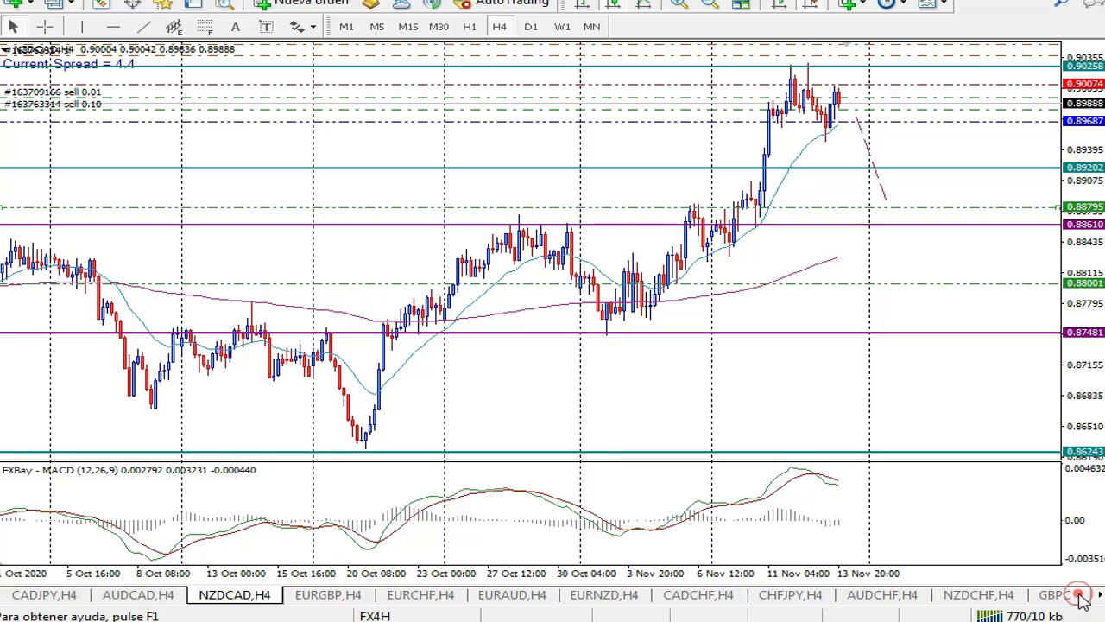
click(1080, 596)
click(1081, 596)
click(1081, 596)
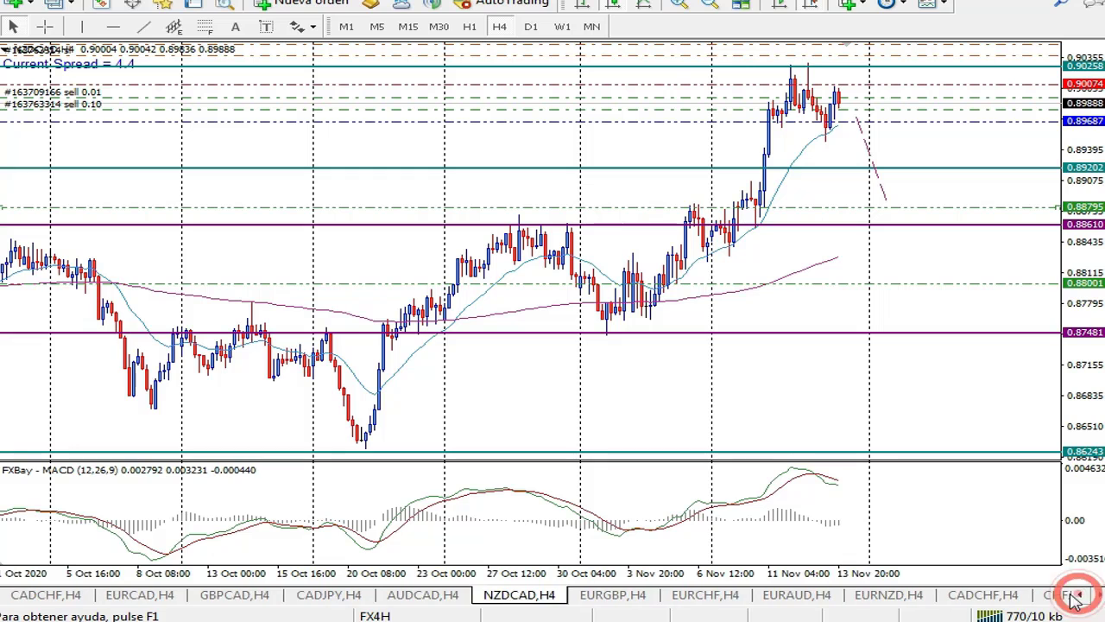
Open the EURCAD H4 chart and shorten its falling trendline to end just above the green 1.54241 level.
click(175, 594)
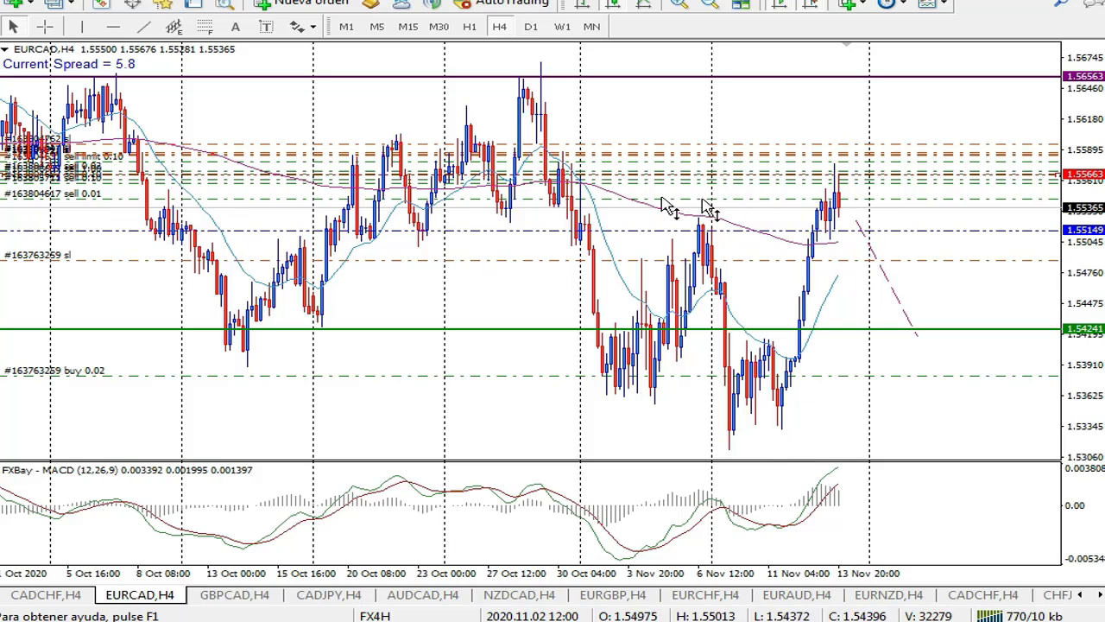
double_click(922, 232)
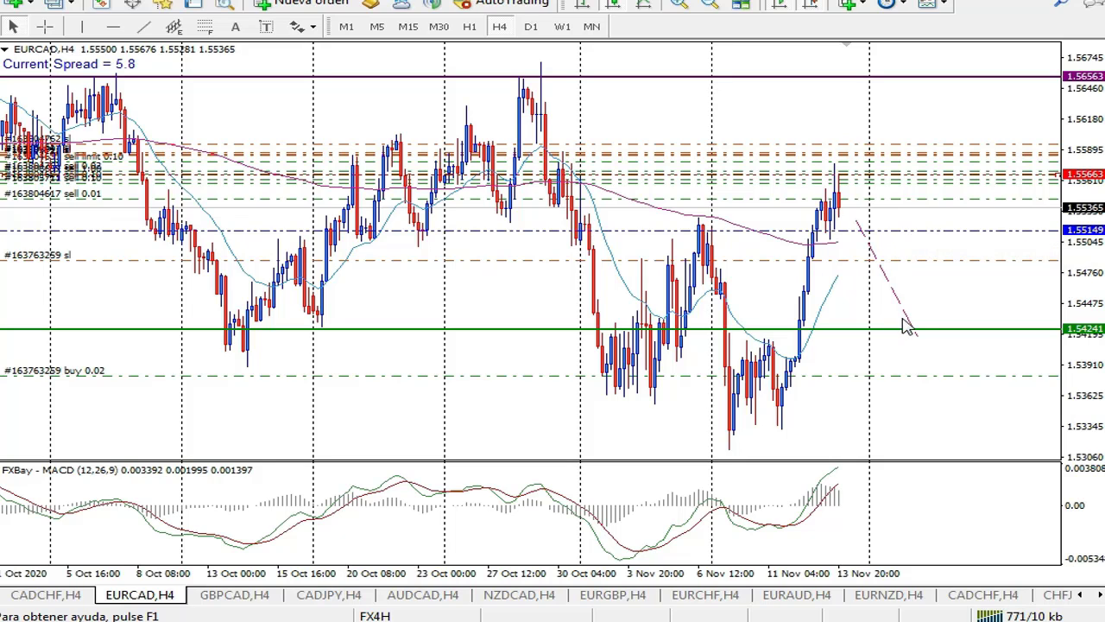
mouse_move(907, 326)
mouse_down()
mouse_move(869, 244)
mouse_move(901, 318)
mouse_up()
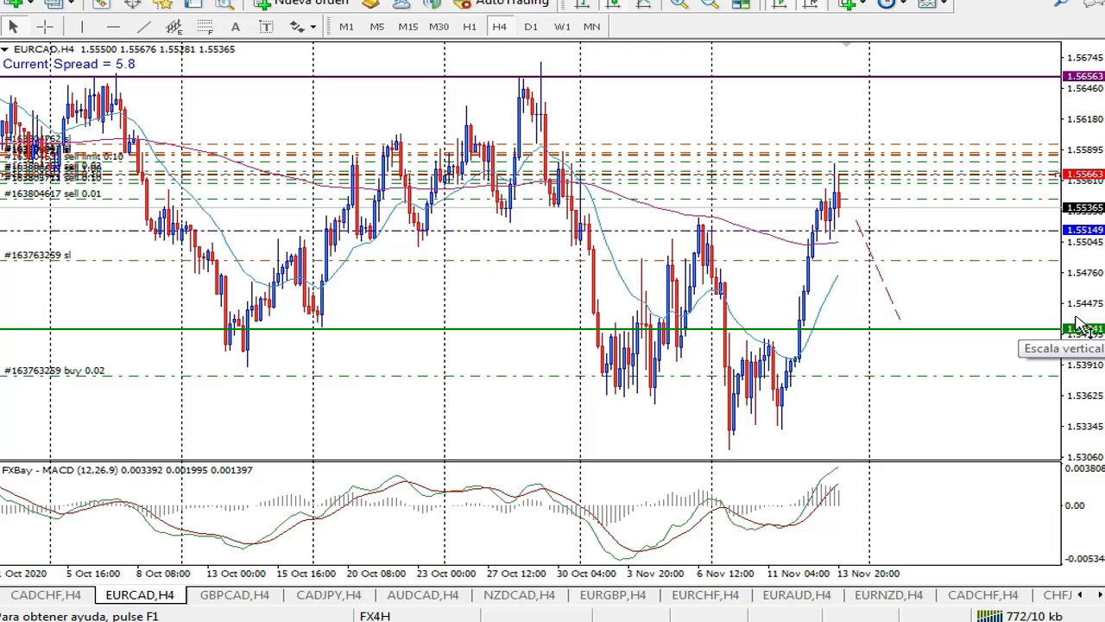
Draw a rising trendline on AUDNZD H4 from the last candle's close to just above the 1.07236 level.
key(ctrl+Tab)
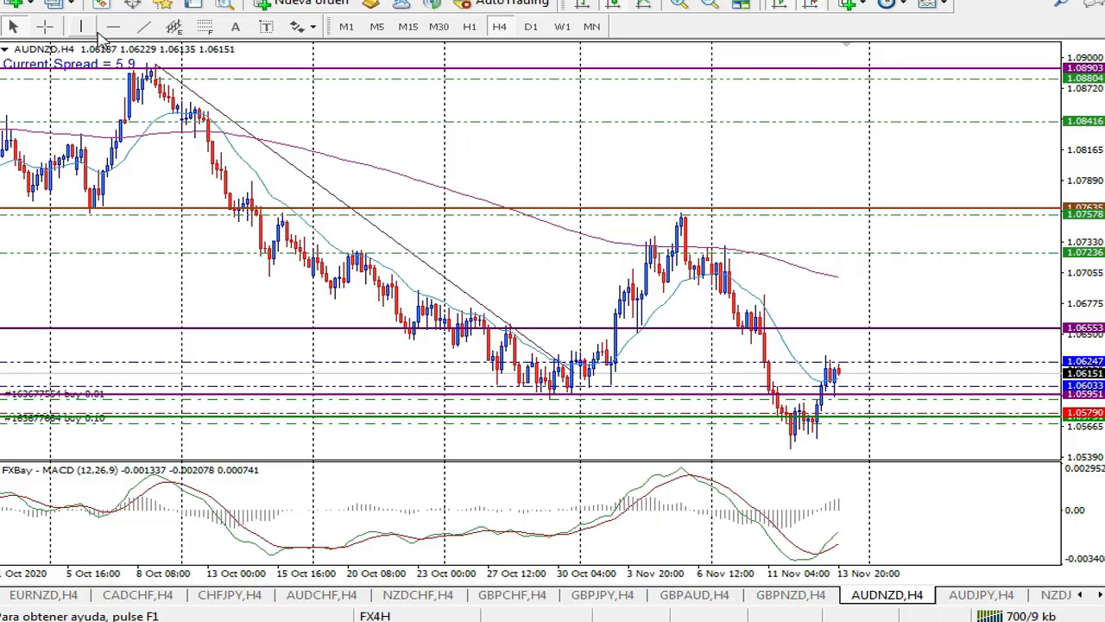
click(145, 26)
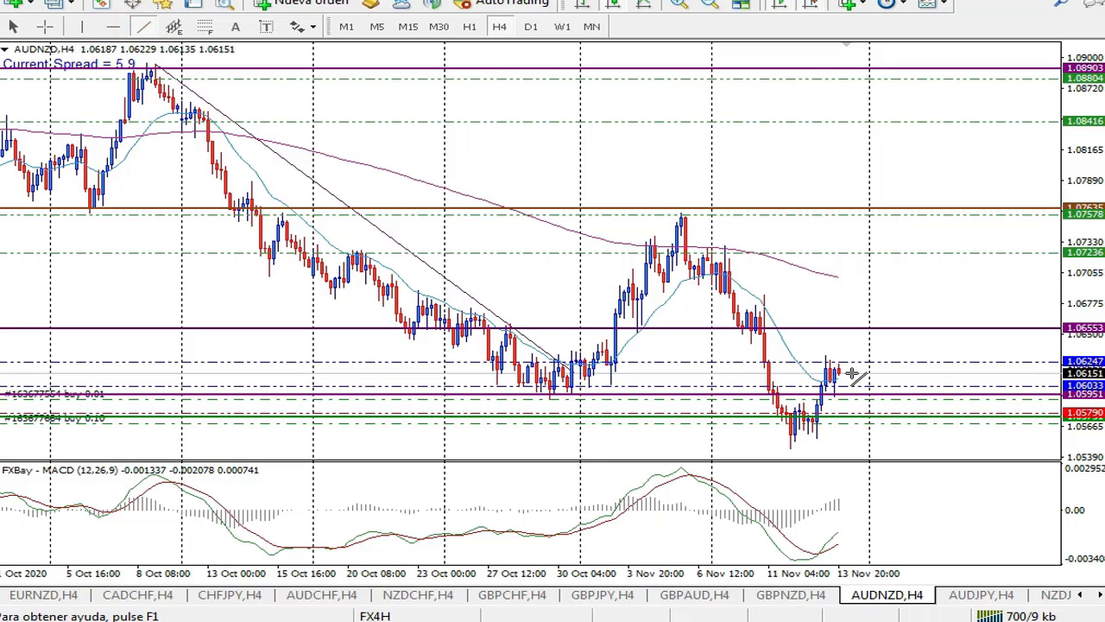
drag(848, 373, 911, 249)
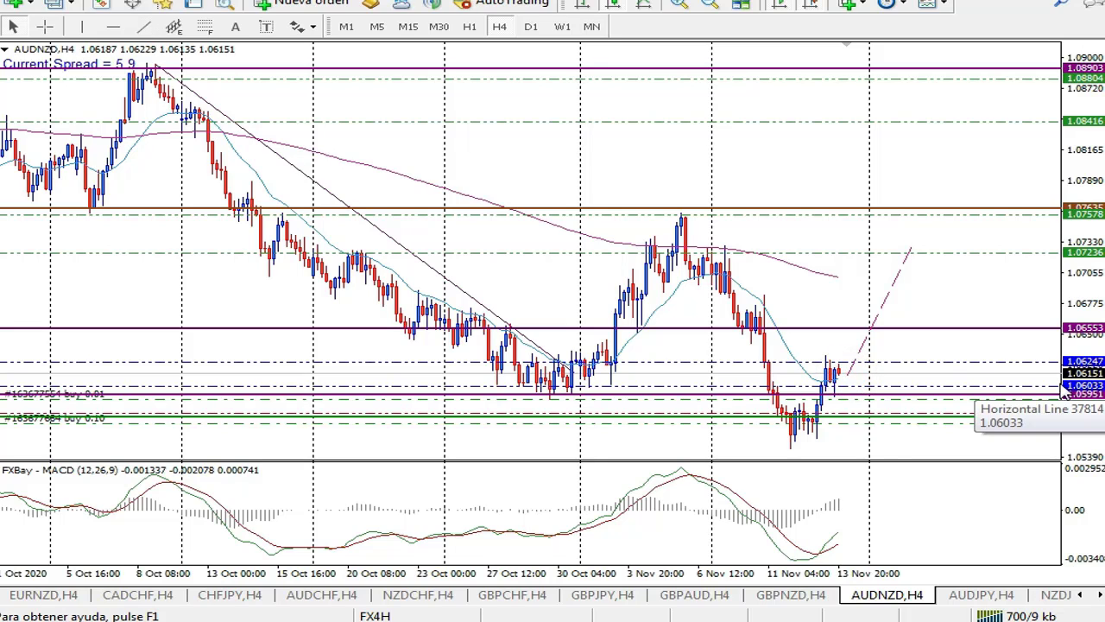